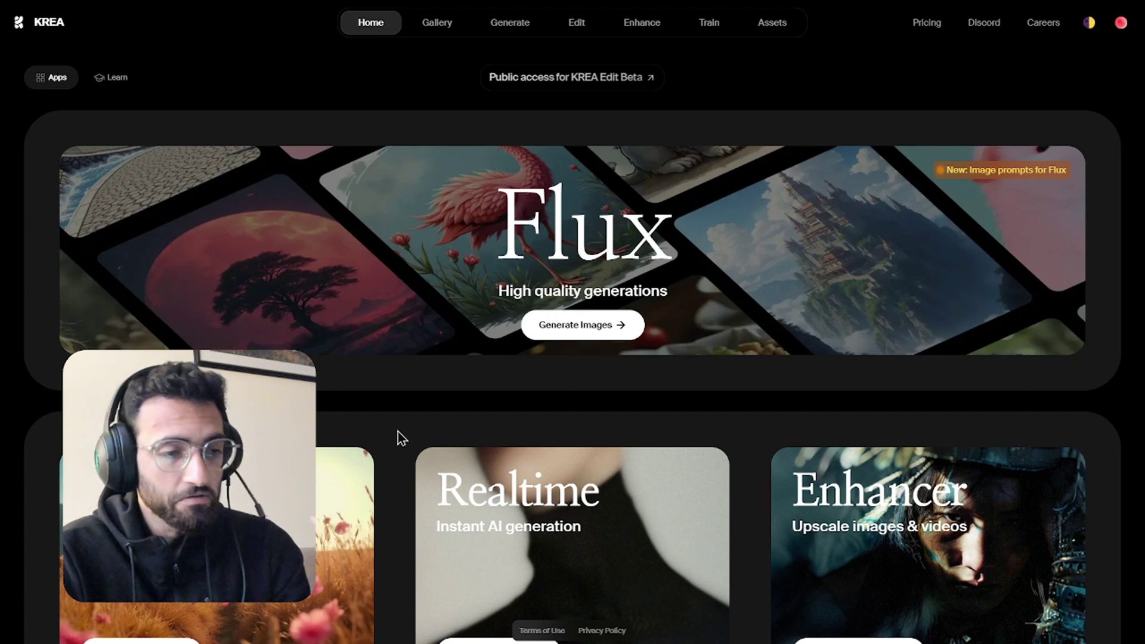
- Look over the AI tools on the home page and view the pricing plans with monthly billing
scroll(398, 432, down, 1)
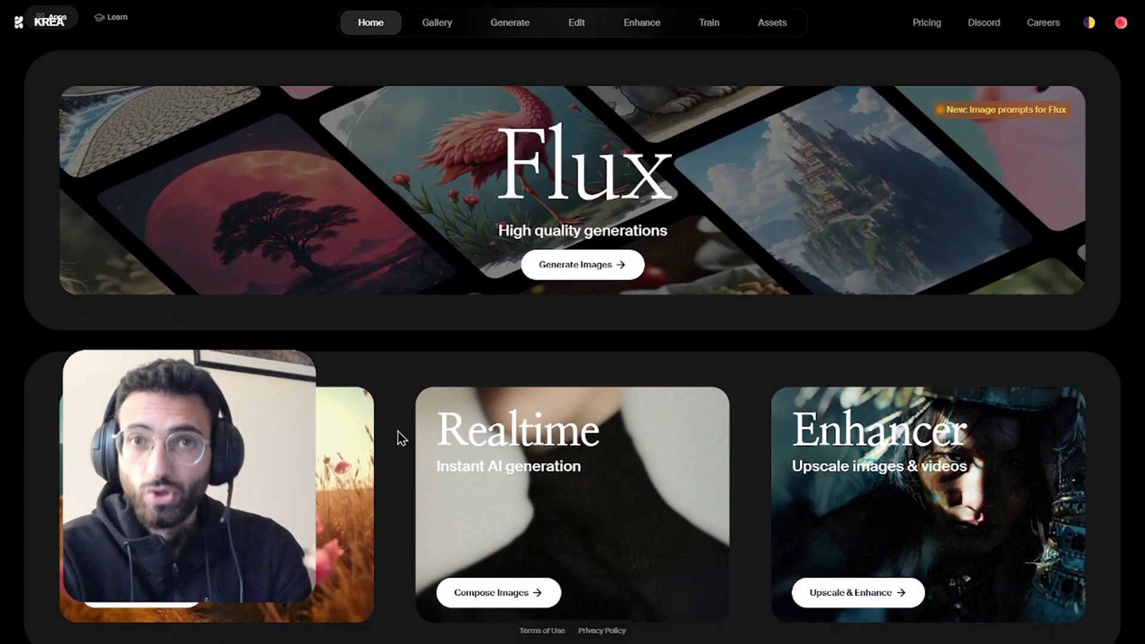
scroll(397, 432, down, 4)
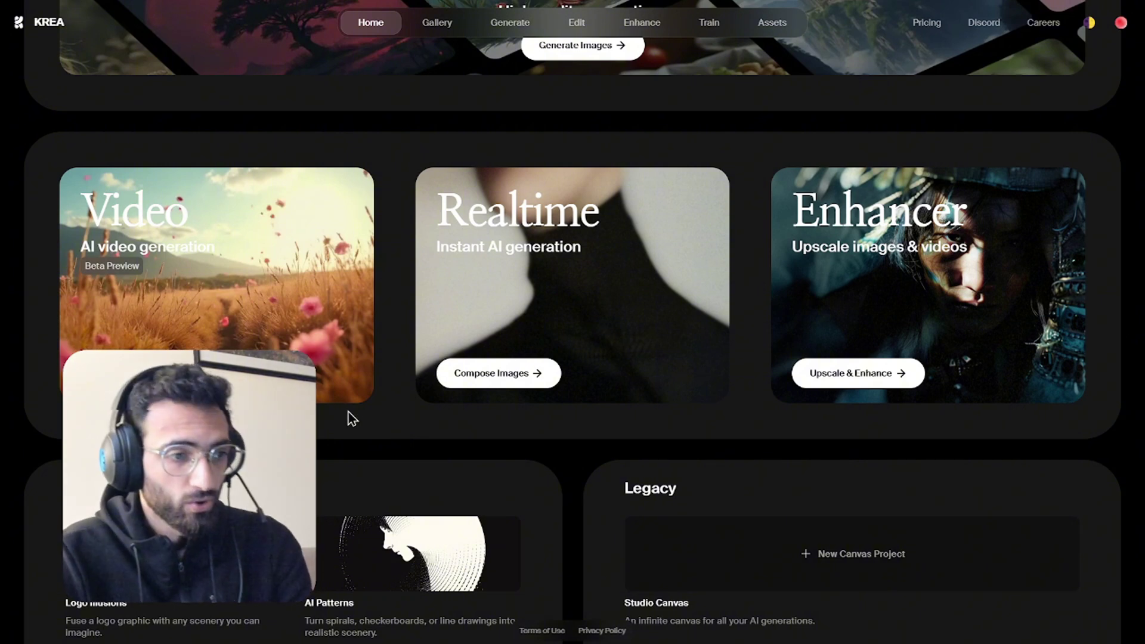
mouse_move(210, 317)
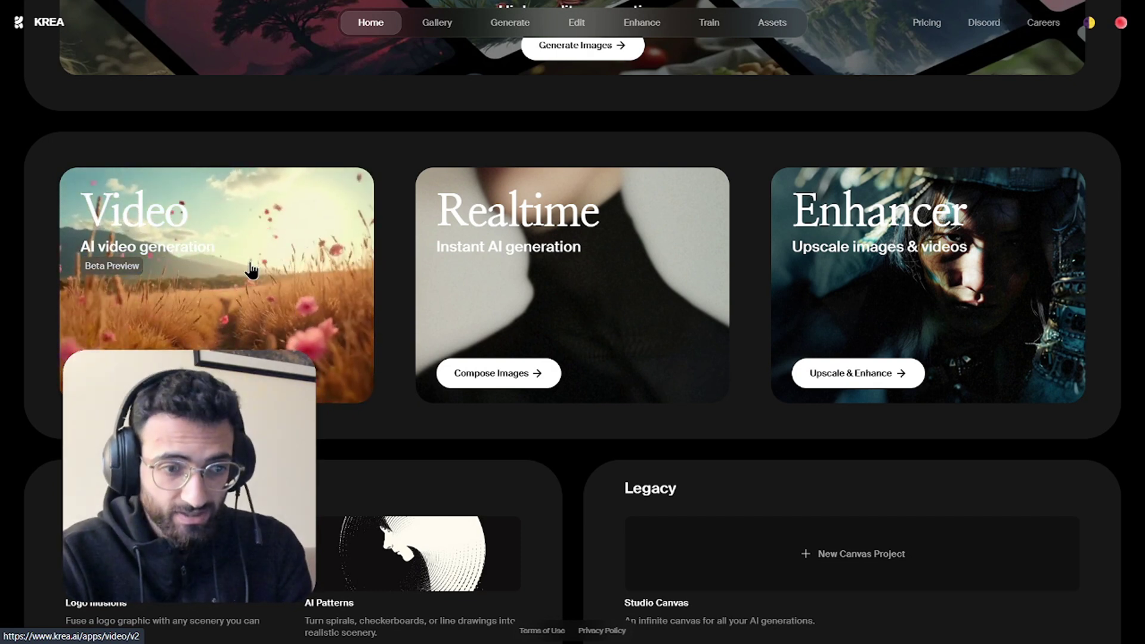
scroll(421, 296, up, 2)
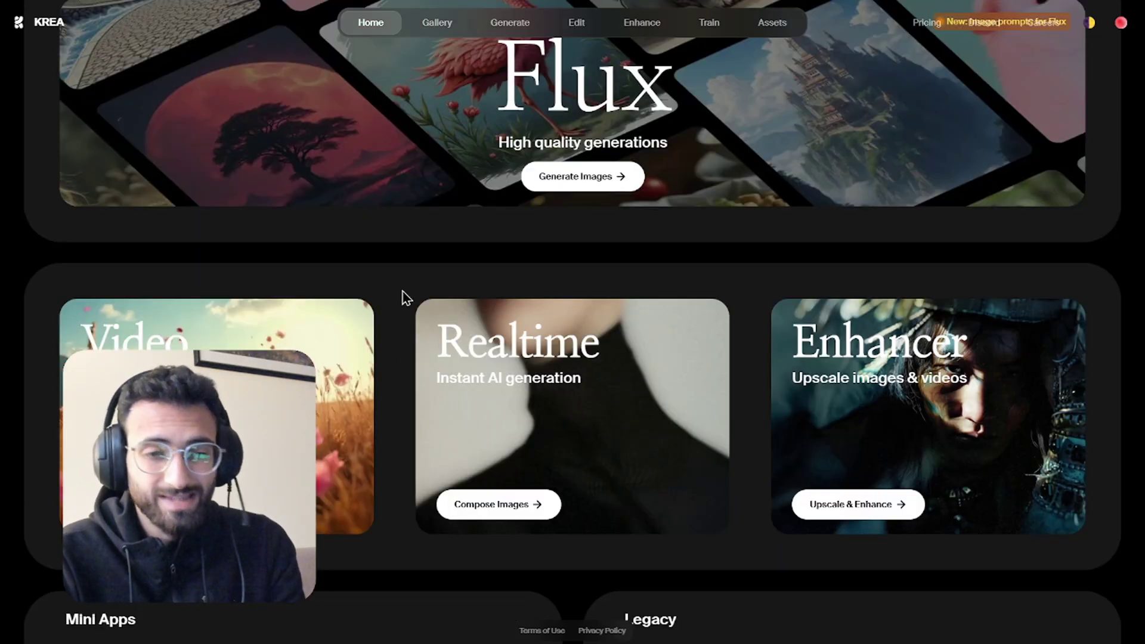
scroll(405, 296, up, 2)
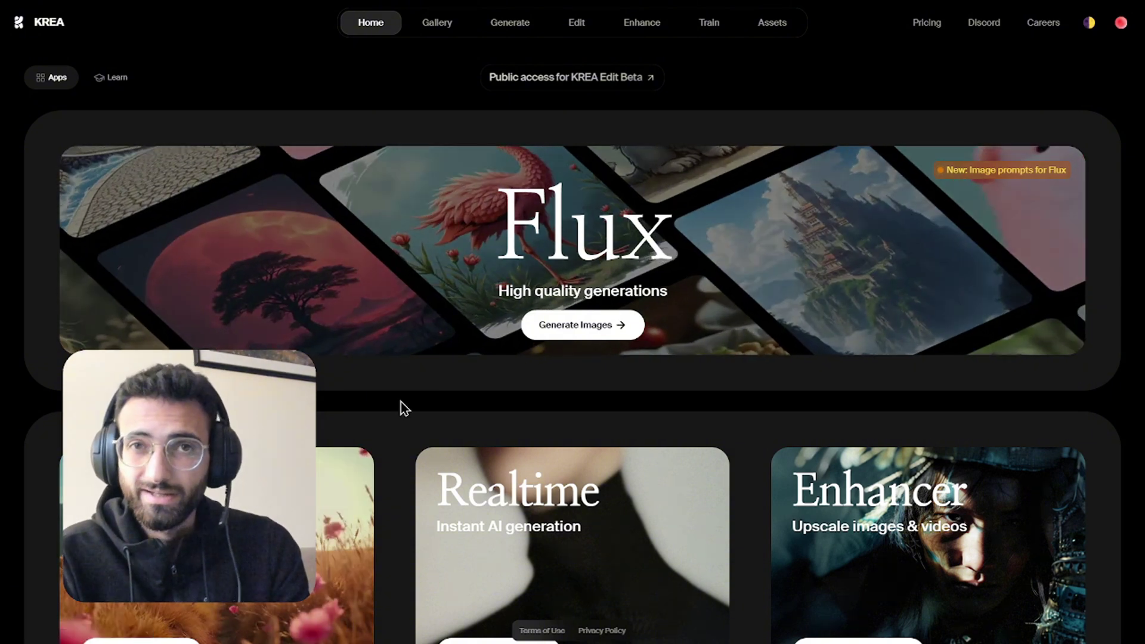
click(927, 24)
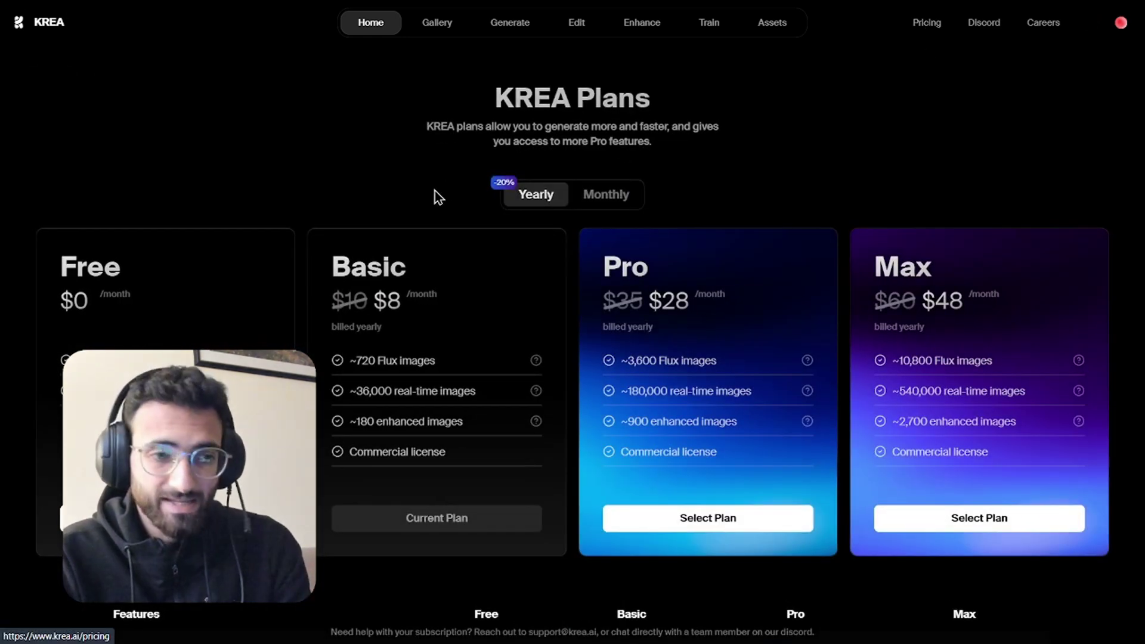
click(590, 200)
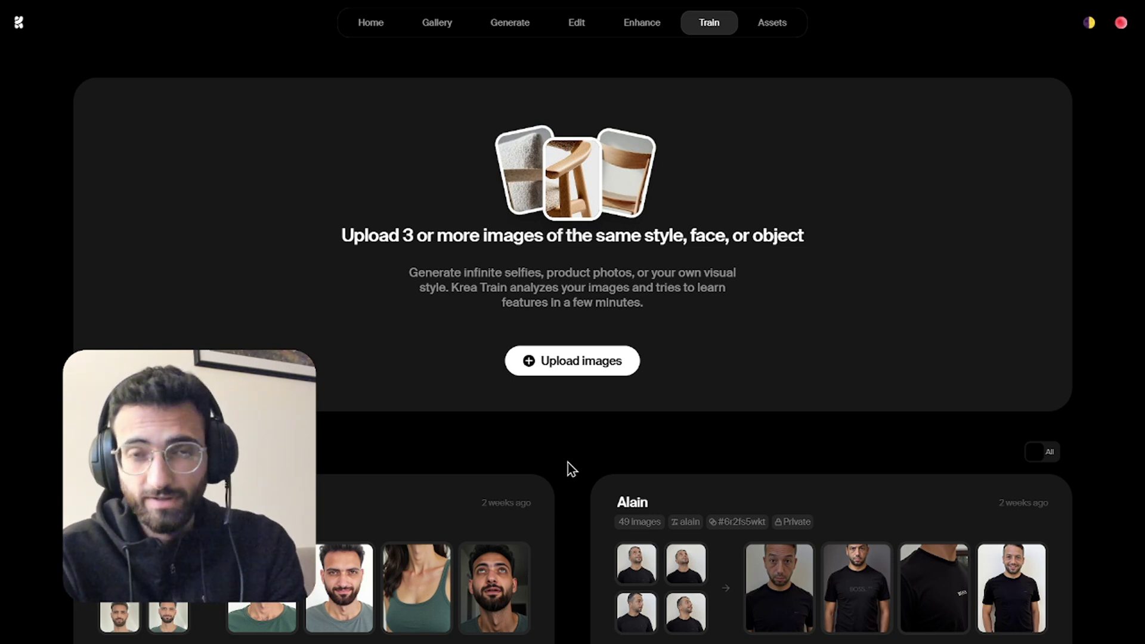
- Upload all the portrait photos from the JPEG Training Images folder as the training dataset
click(576, 372)
scroll(575, 366, down, 4)
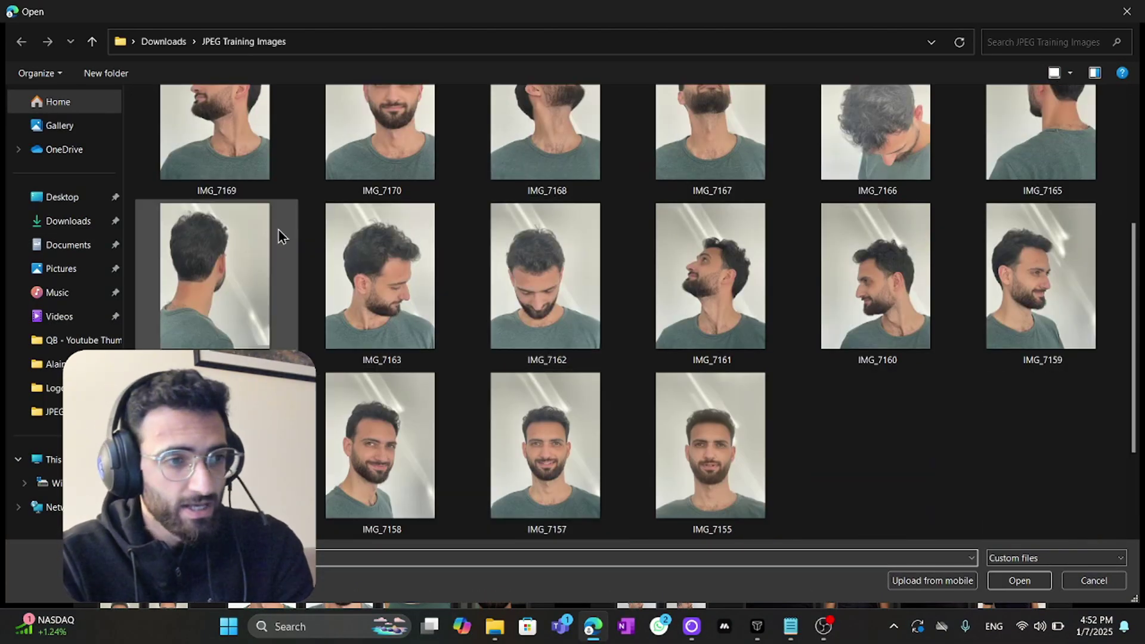
scroll(278, 233, up, 4)
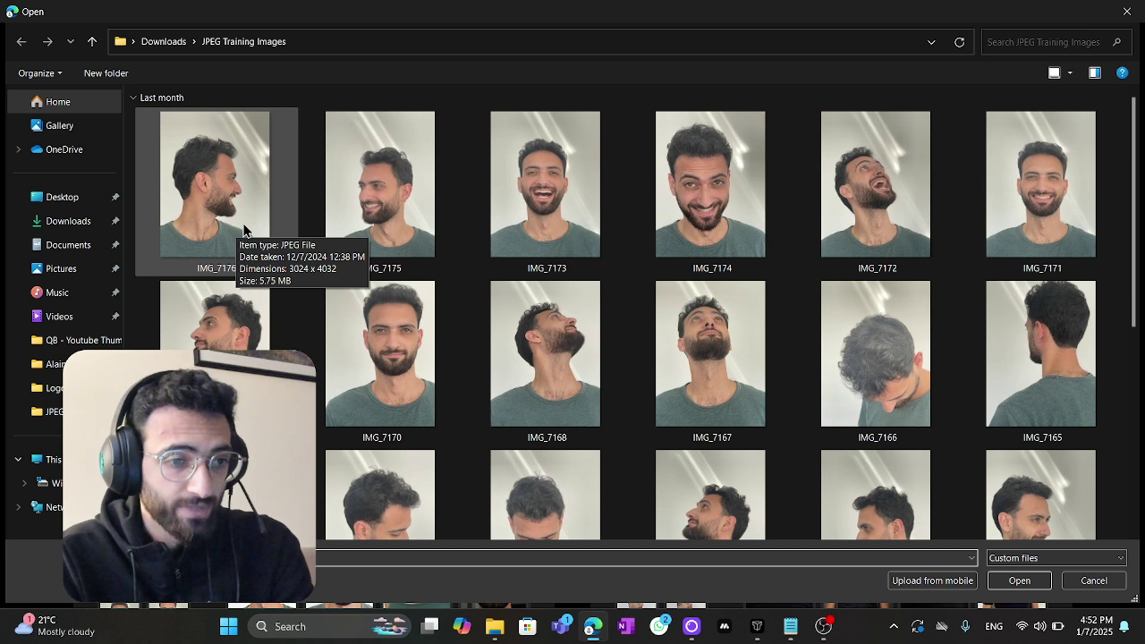
scroll(932, 224, down, 1)
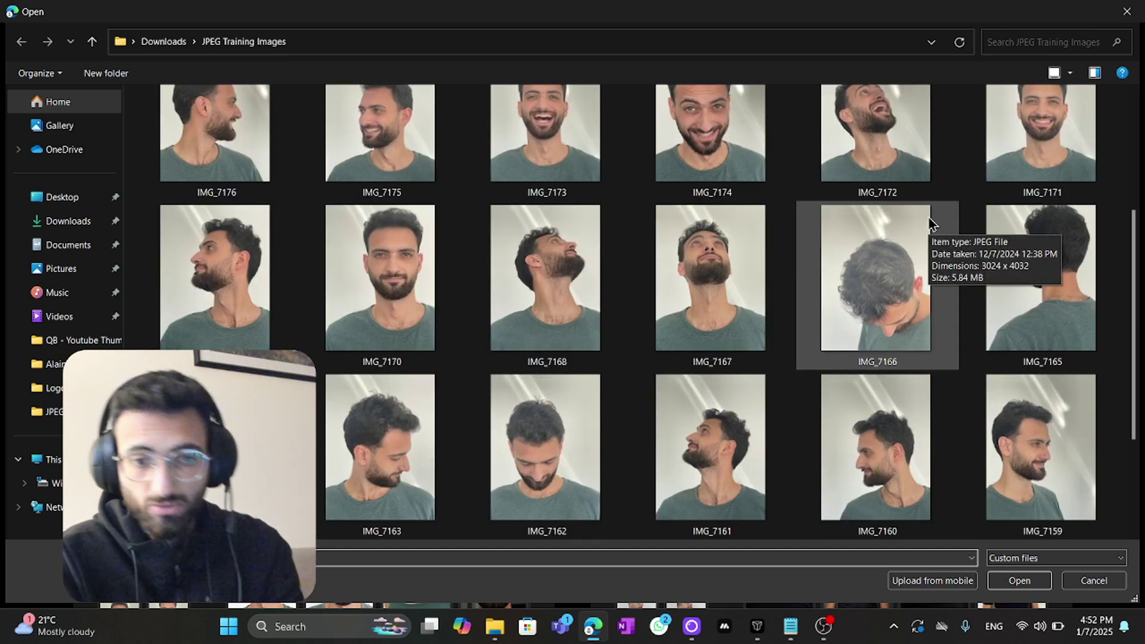
scroll(932, 223, down, 2)
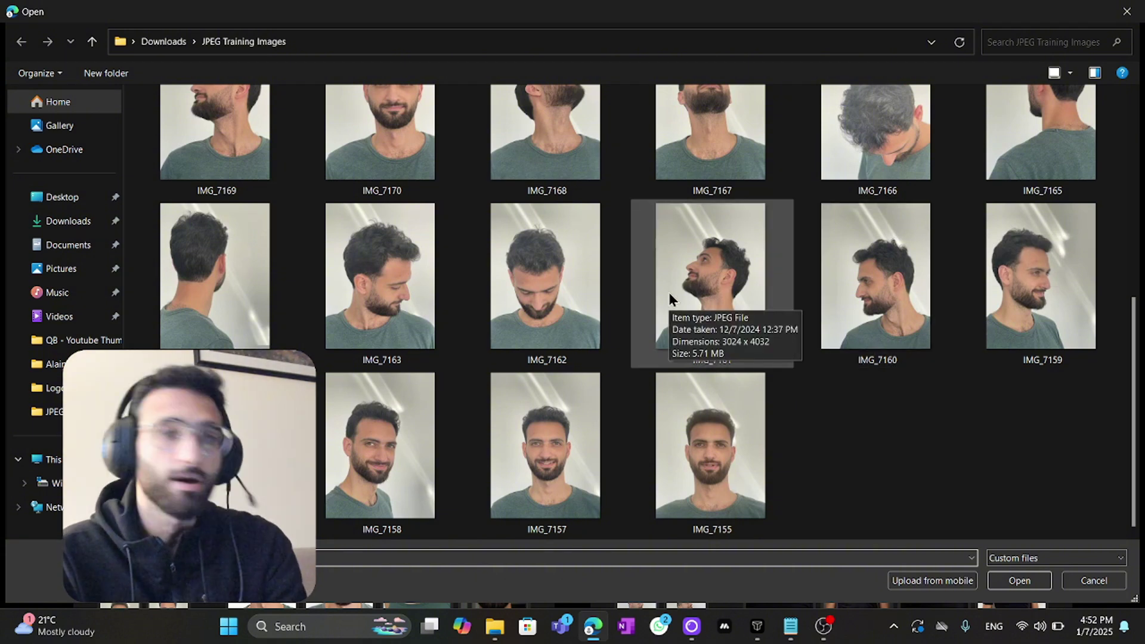
scroll(668, 292, up, 3)
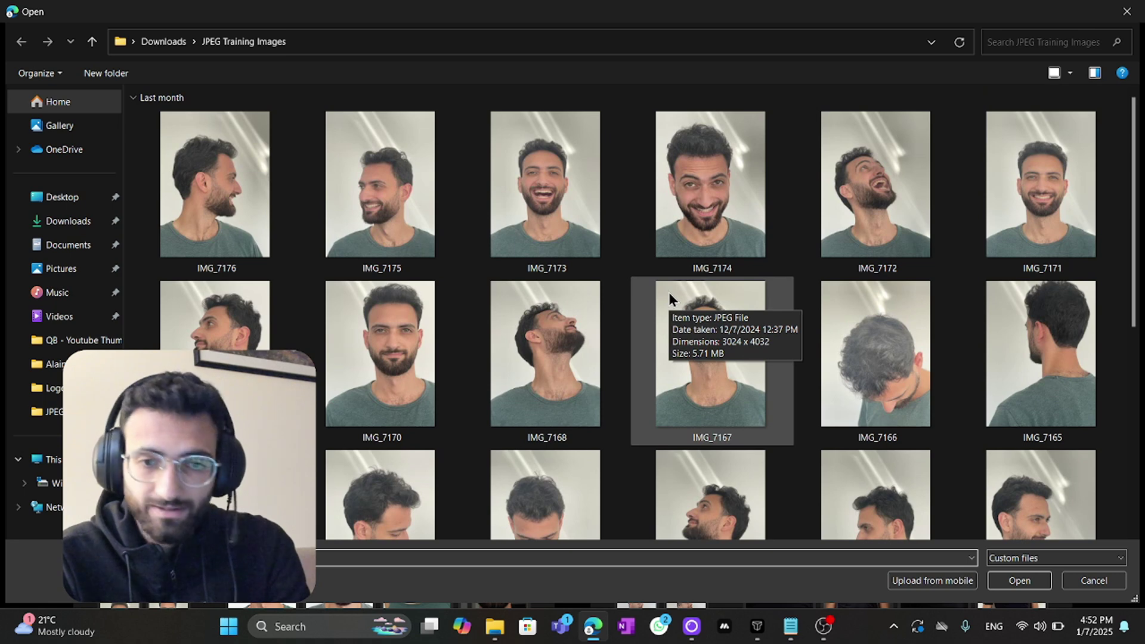
scroll(669, 297, down, 5)
scroll(669, 296, up, 5)
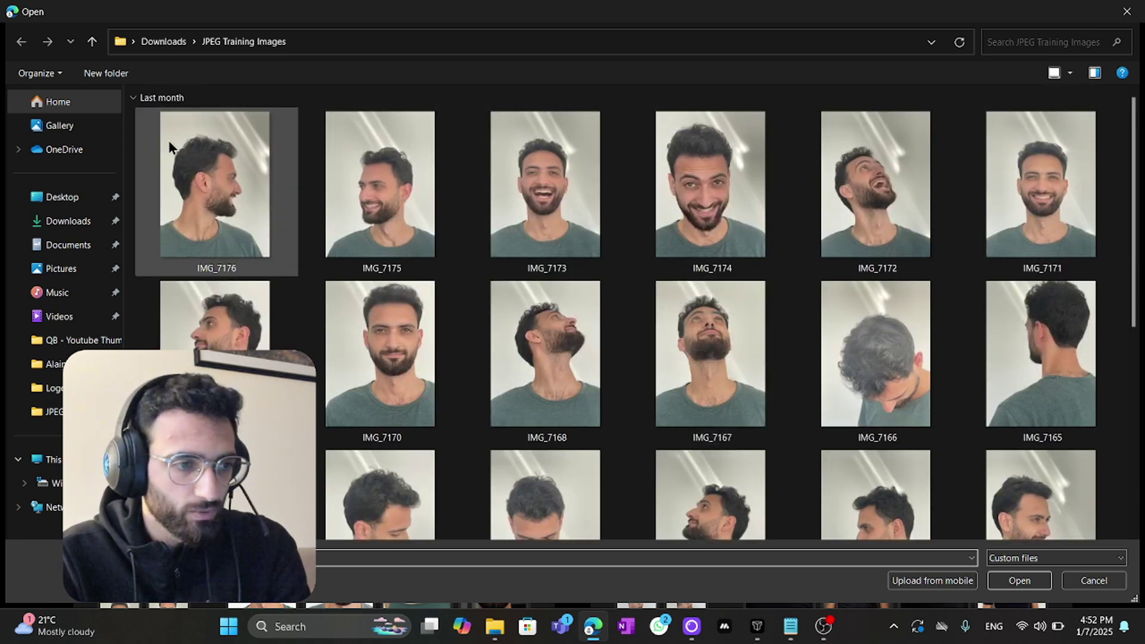
drag(128, 148, 1018, 493)
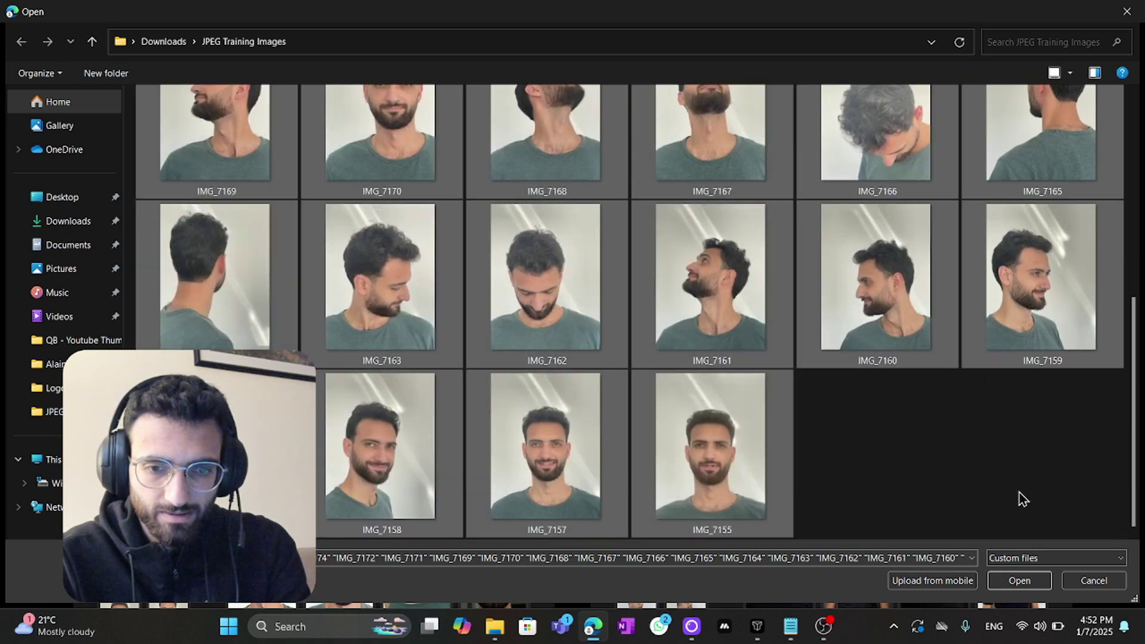
click(1017, 580)
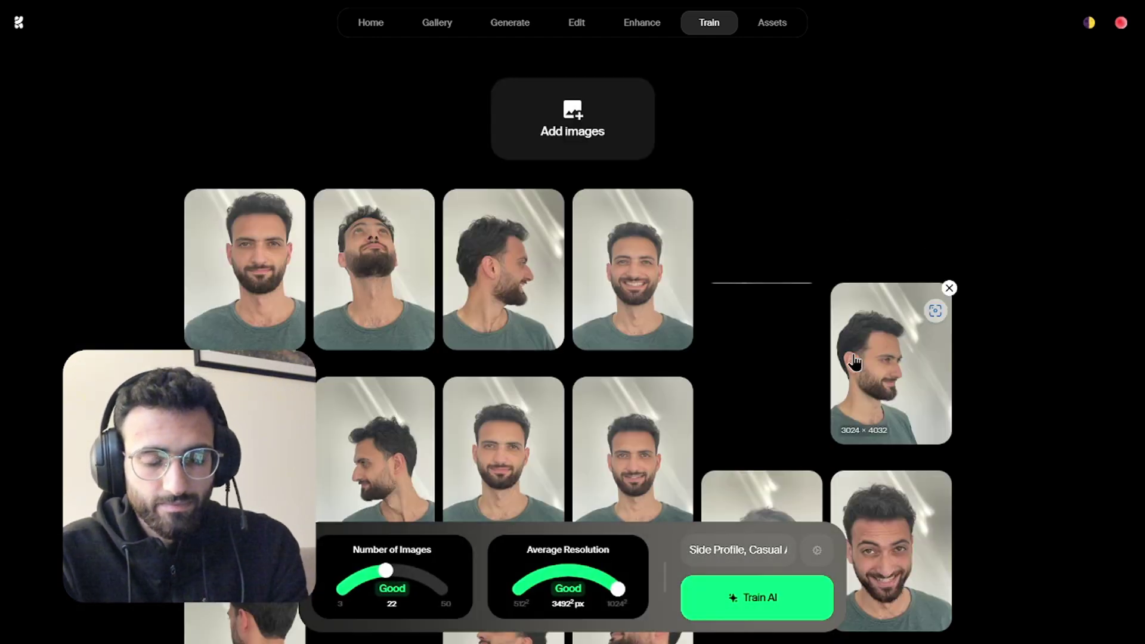
- Open the training settings, compare the Style and Default presets, and choose the Character type
scroll(382, 382, down, 1)
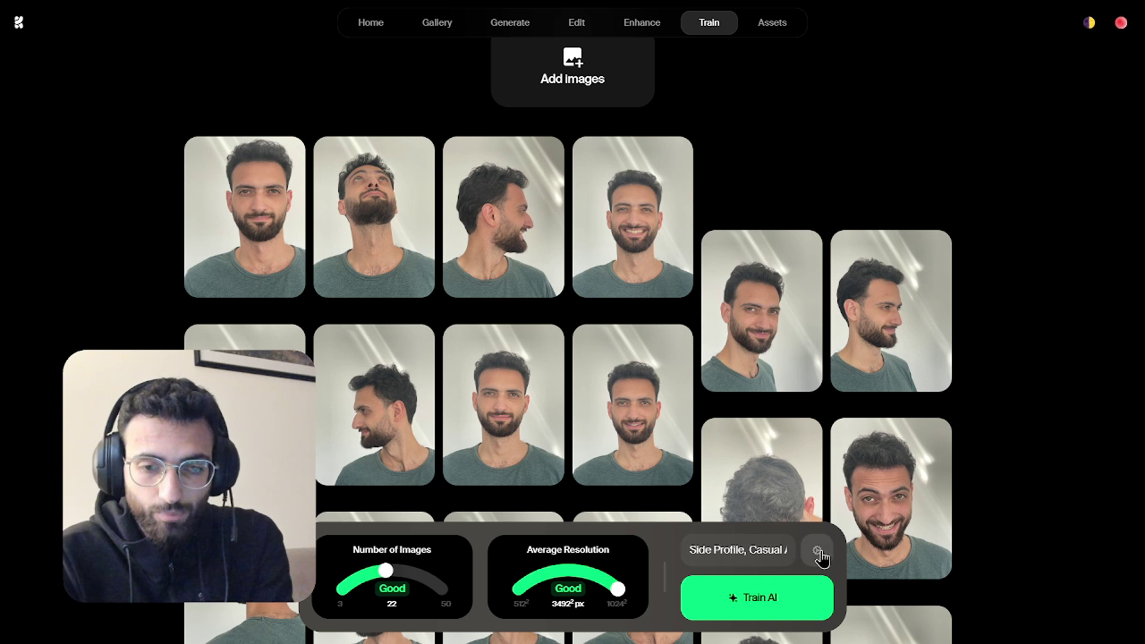
click(817, 552)
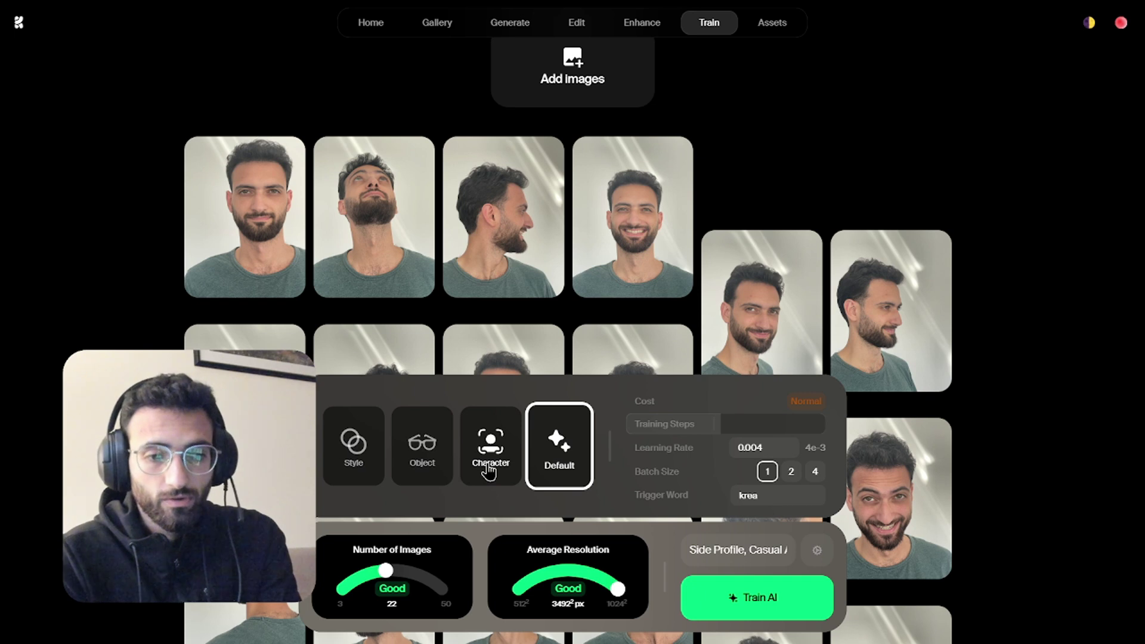
click(489, 471)
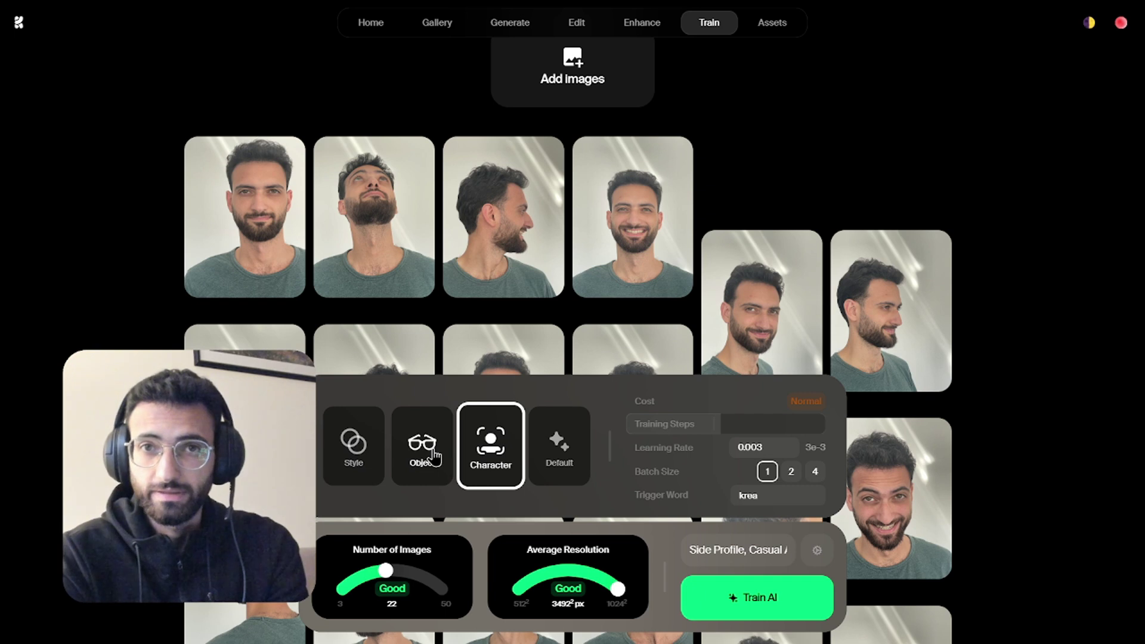
click(346, 456)
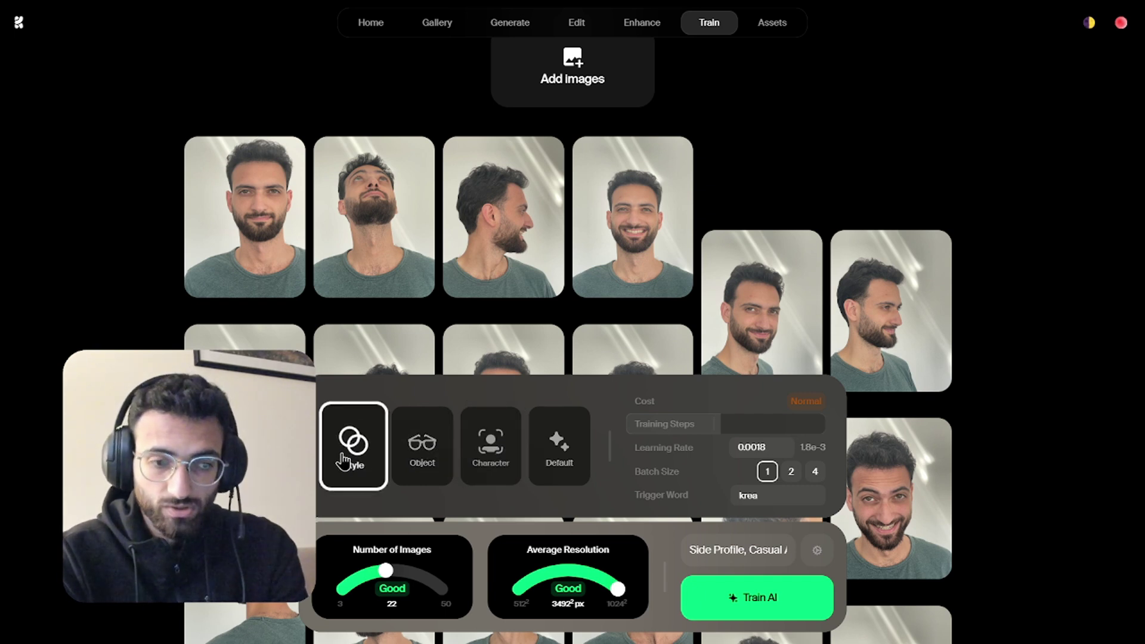
click(553, 457)
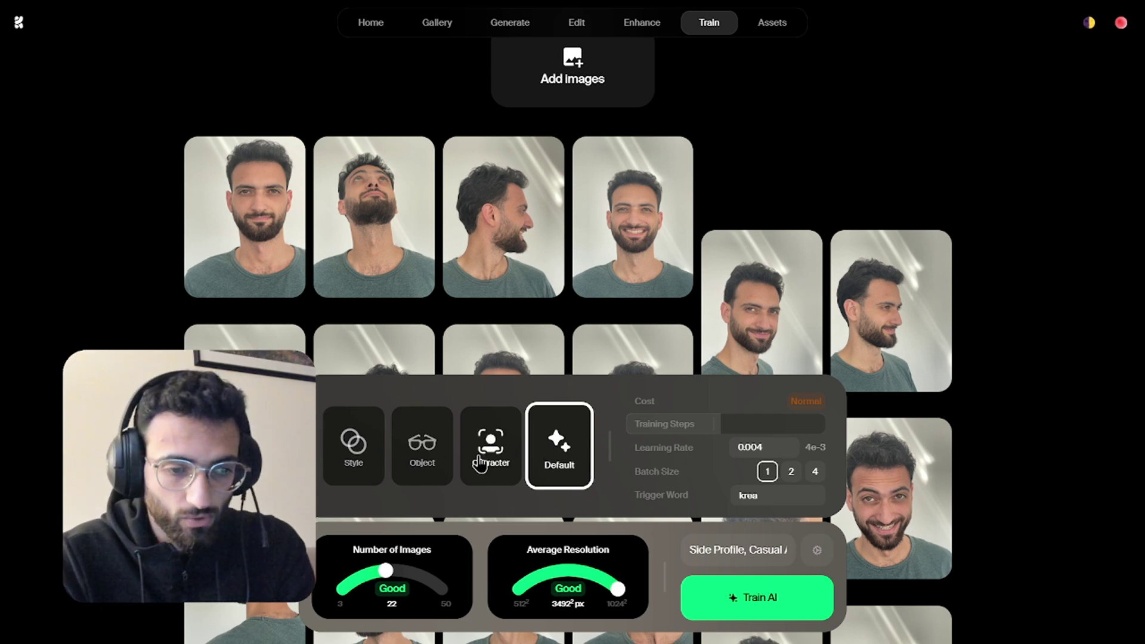
click(479, 461)
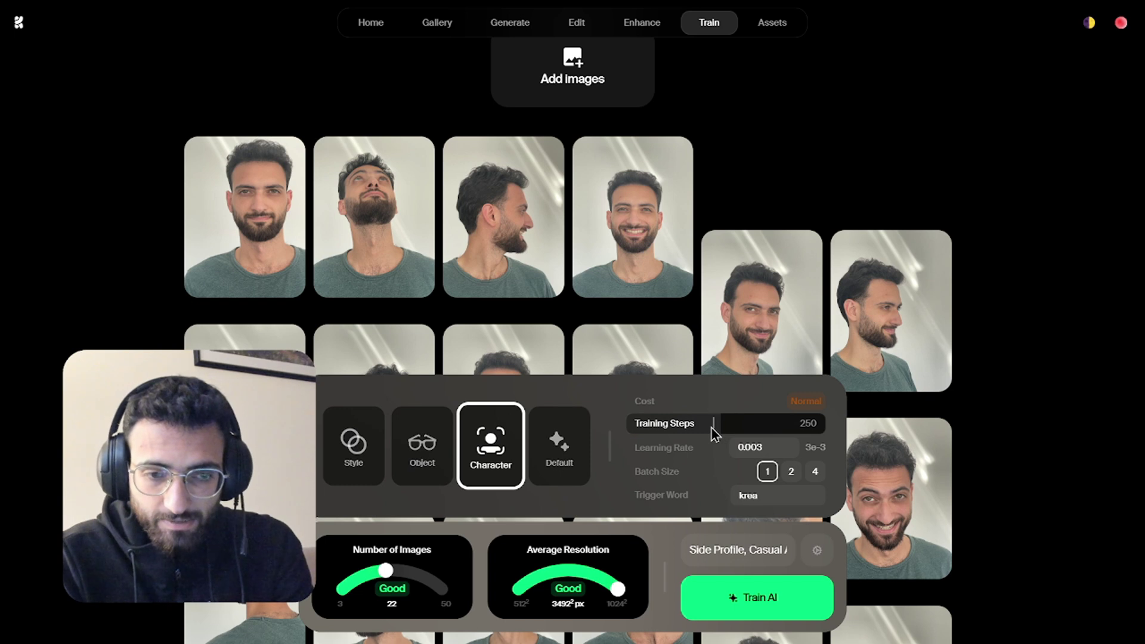
- Raise the number of training steps and set the trigger word to the subject's first name
drag(718, 432, 792, 438)
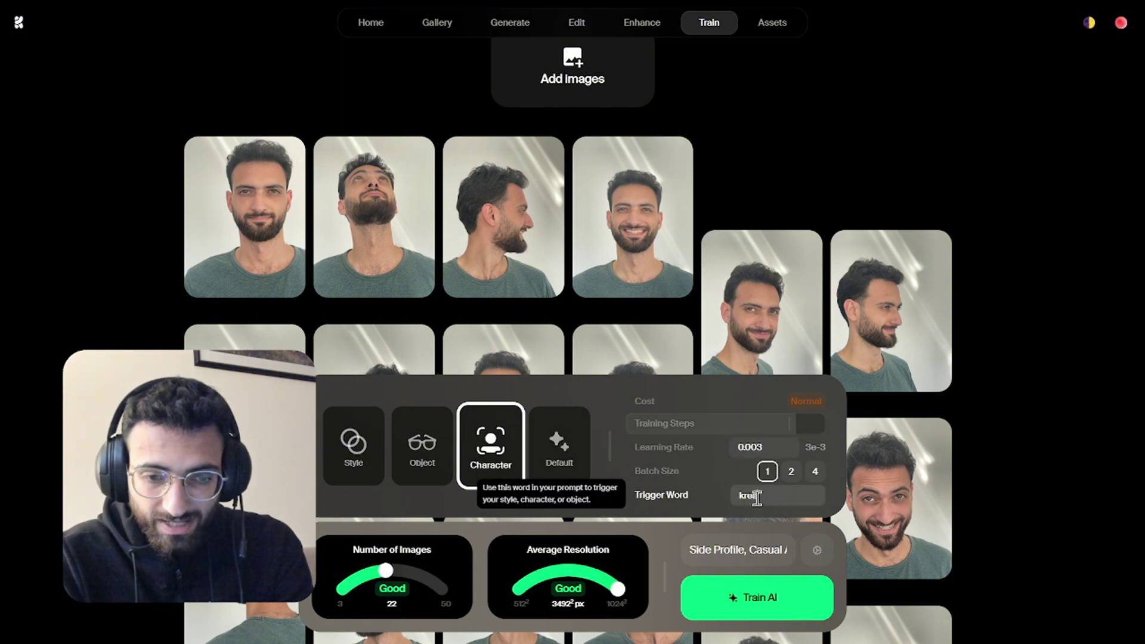
double_click(757, 498)
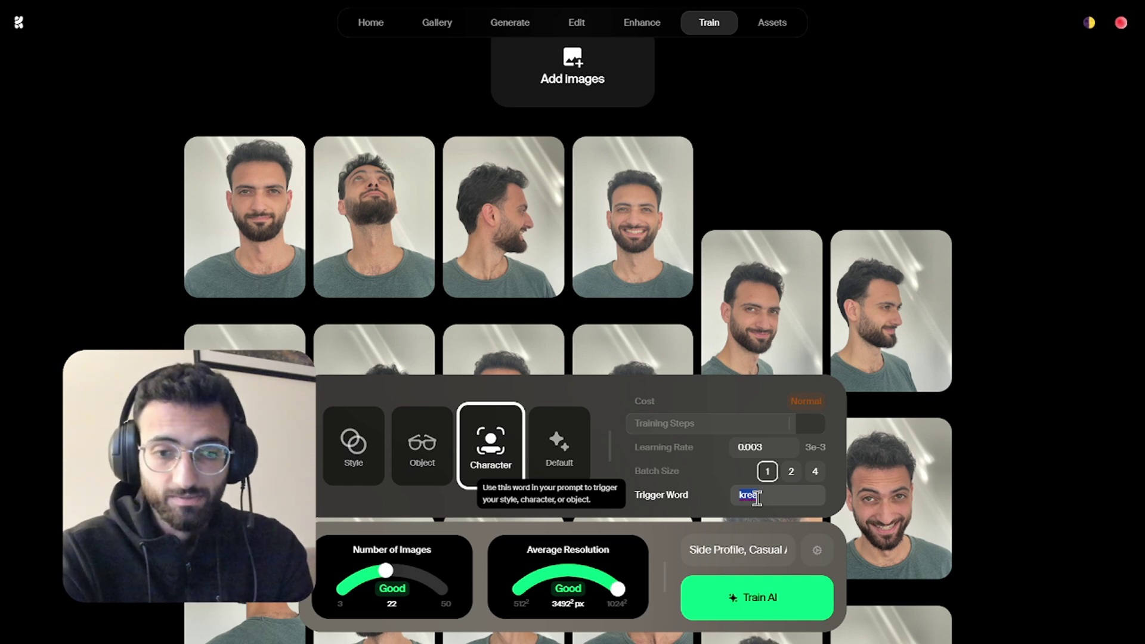
text(ram)
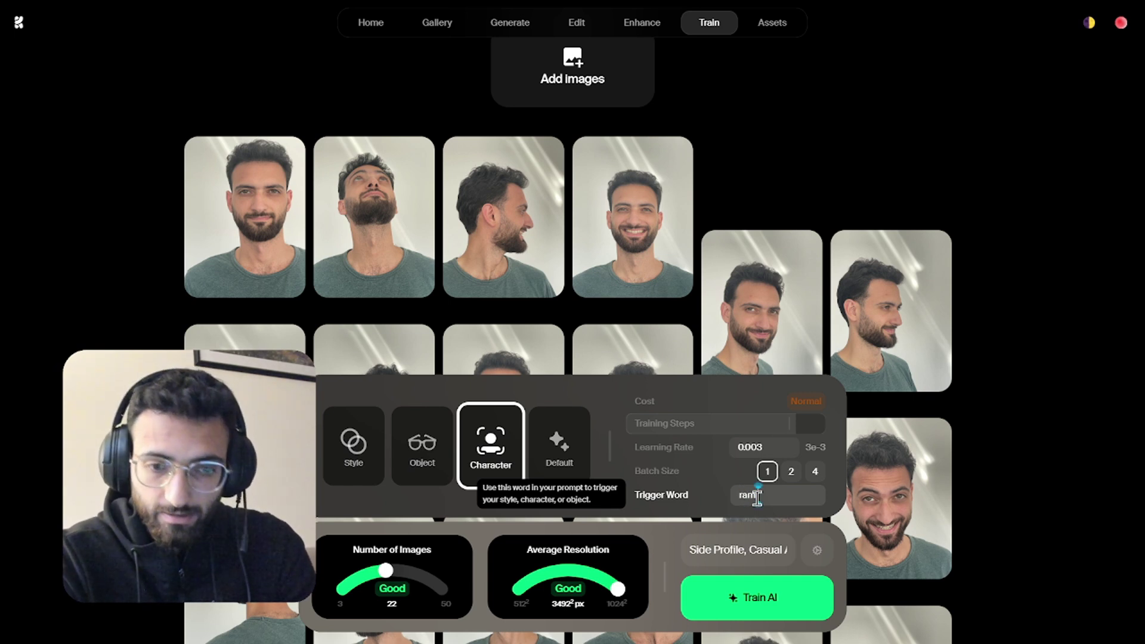
text(i)
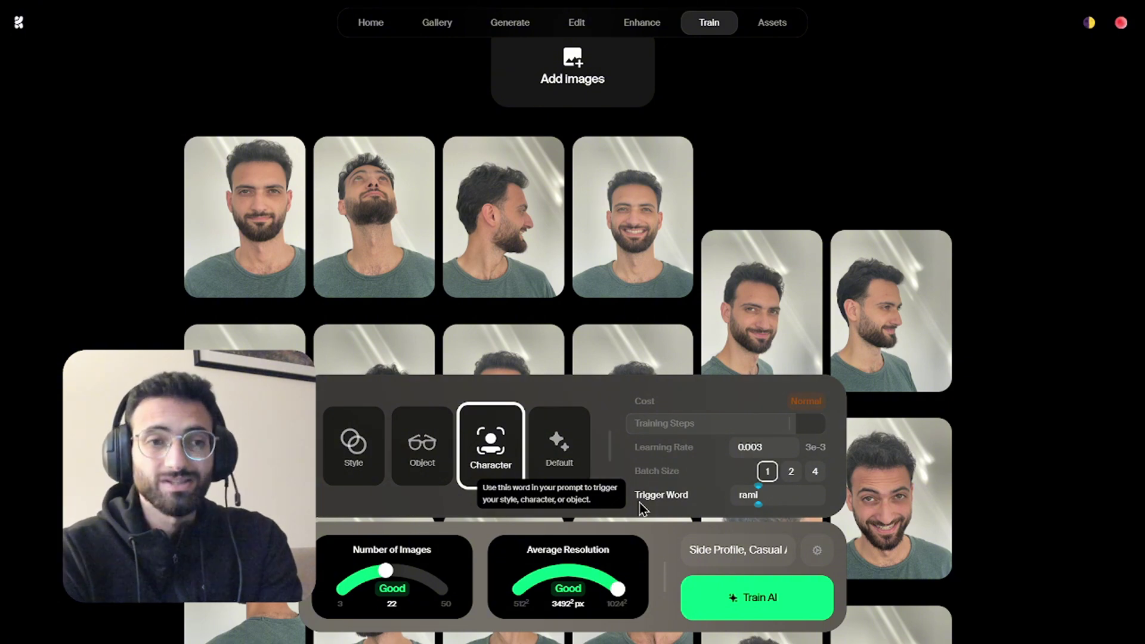
- Load the existing 22-image trained style in Flux and enter the prompt of its trigger word "standing wearing a space suit in space"
click(718, 25)
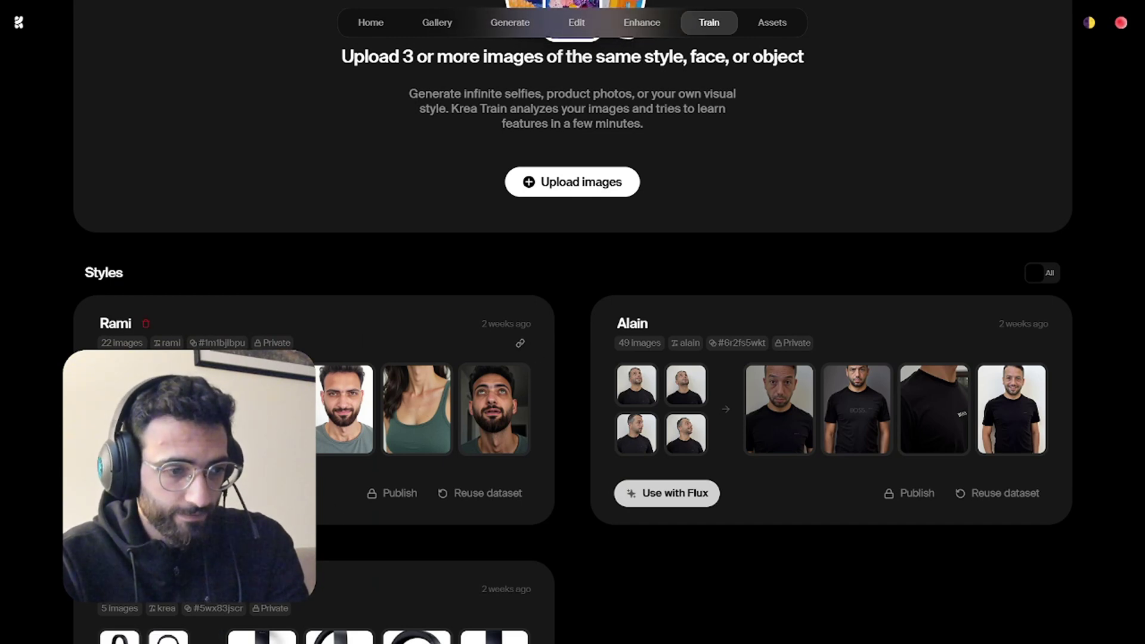
scroll(573, 321, down, 1)
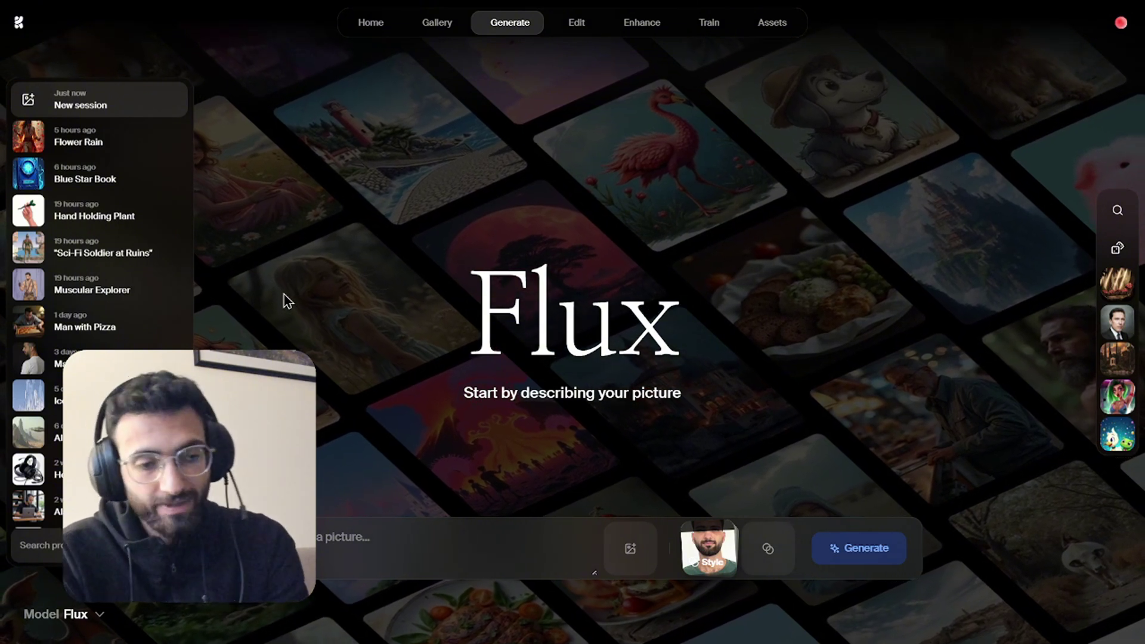
click(386, 544)
text(d)
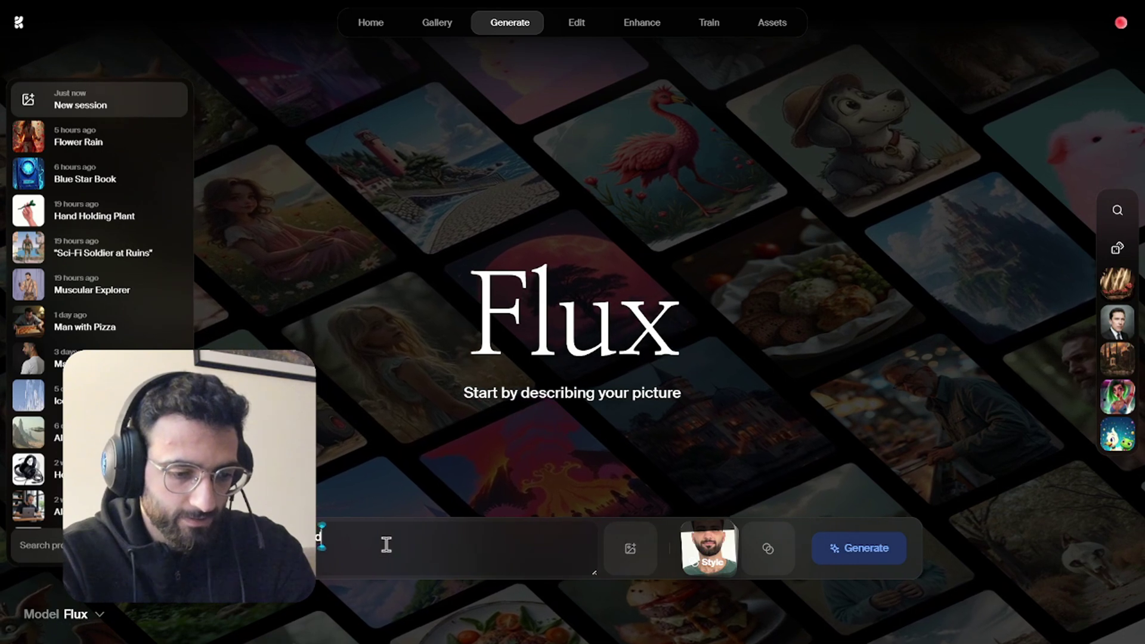
text(ing wearing)
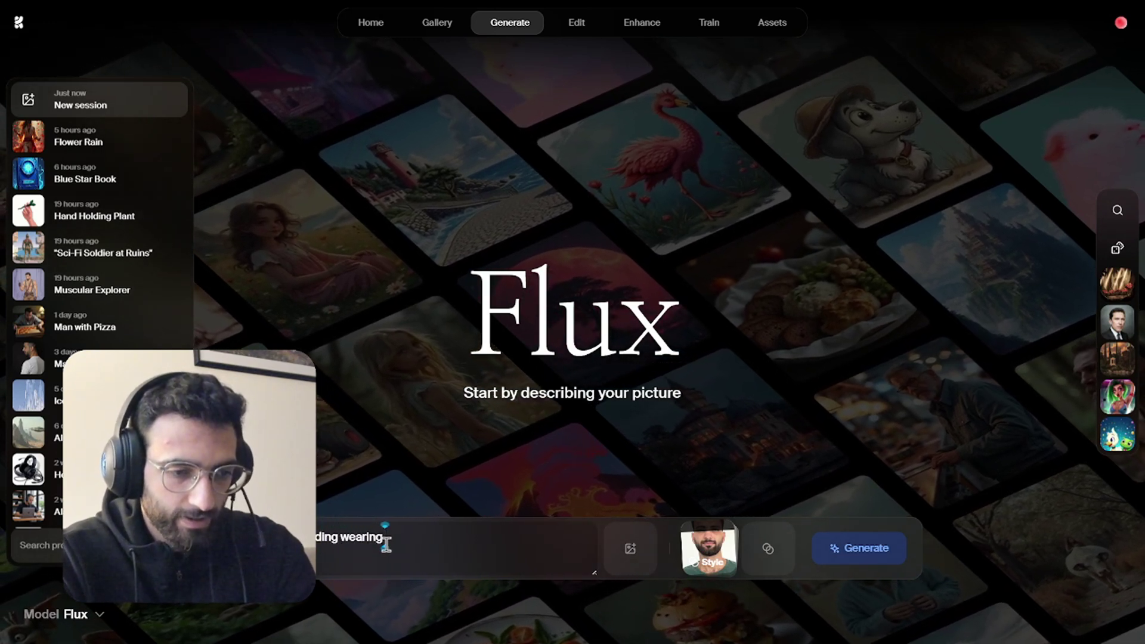
text( a s)
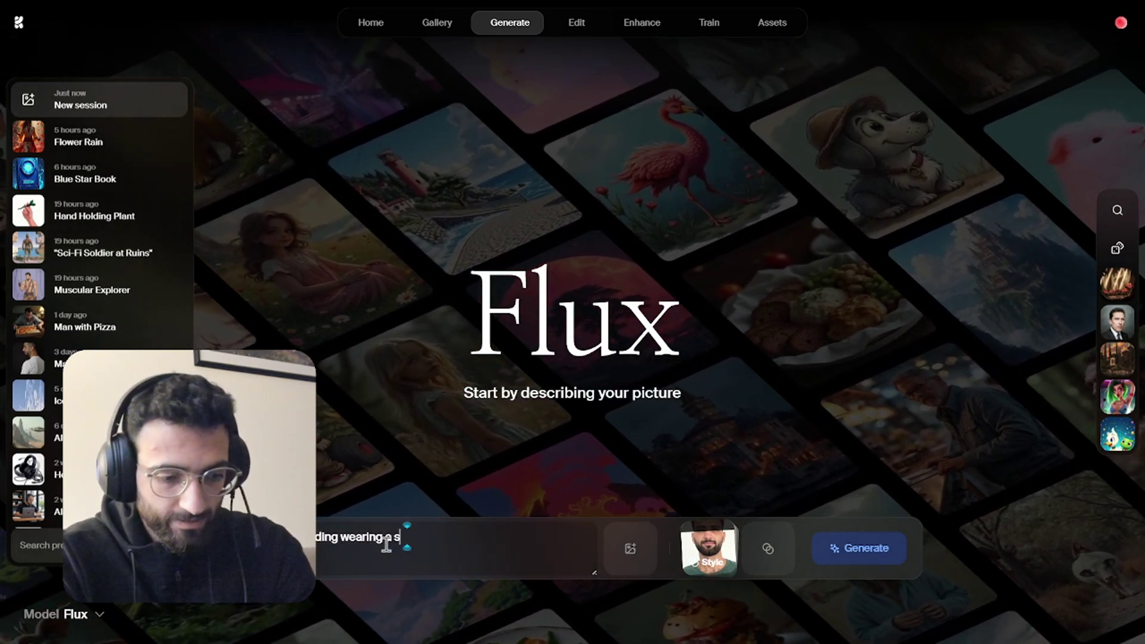
text(pace suit)
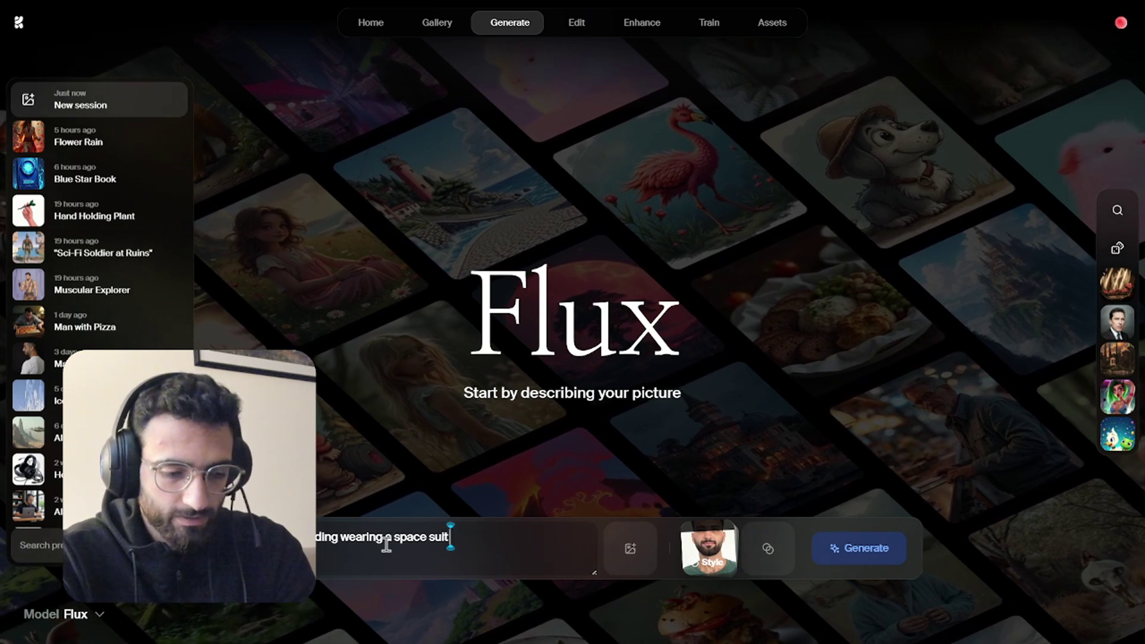
text( in space)
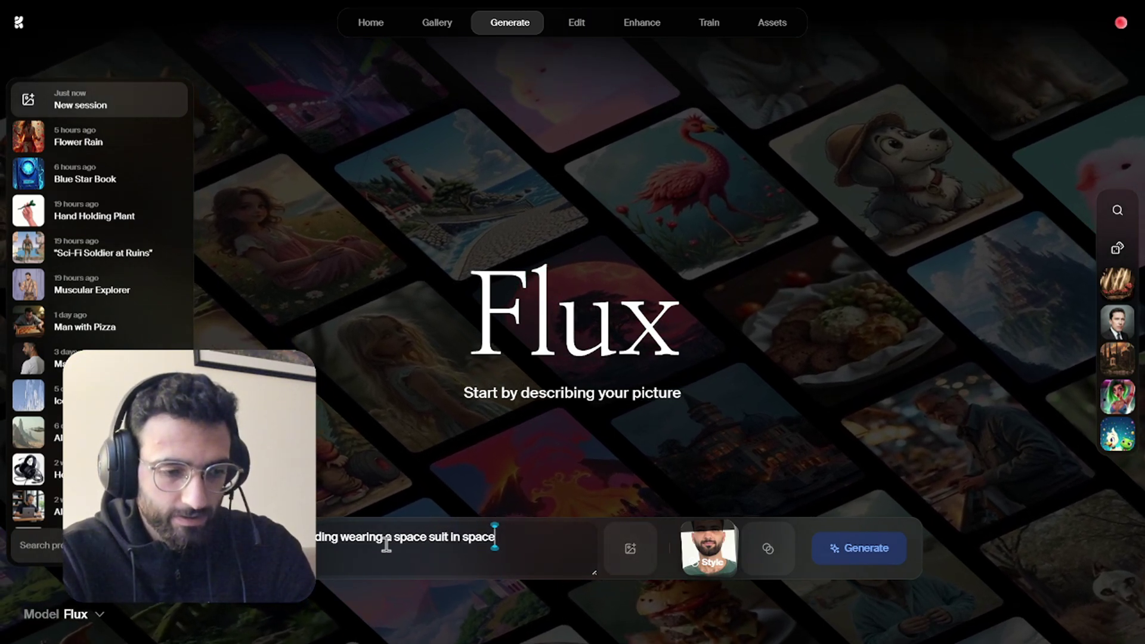
- Set the image aspect ratio to 2:3 and generate the space suit images
click(254, 548)
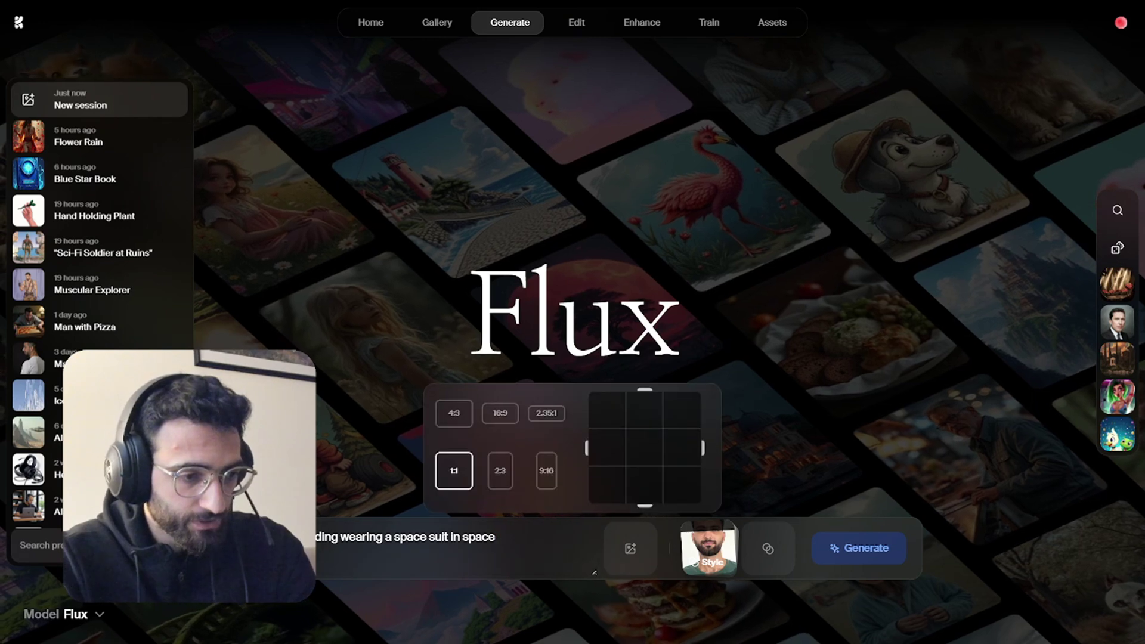
click(500, 471)
click(455, 556)
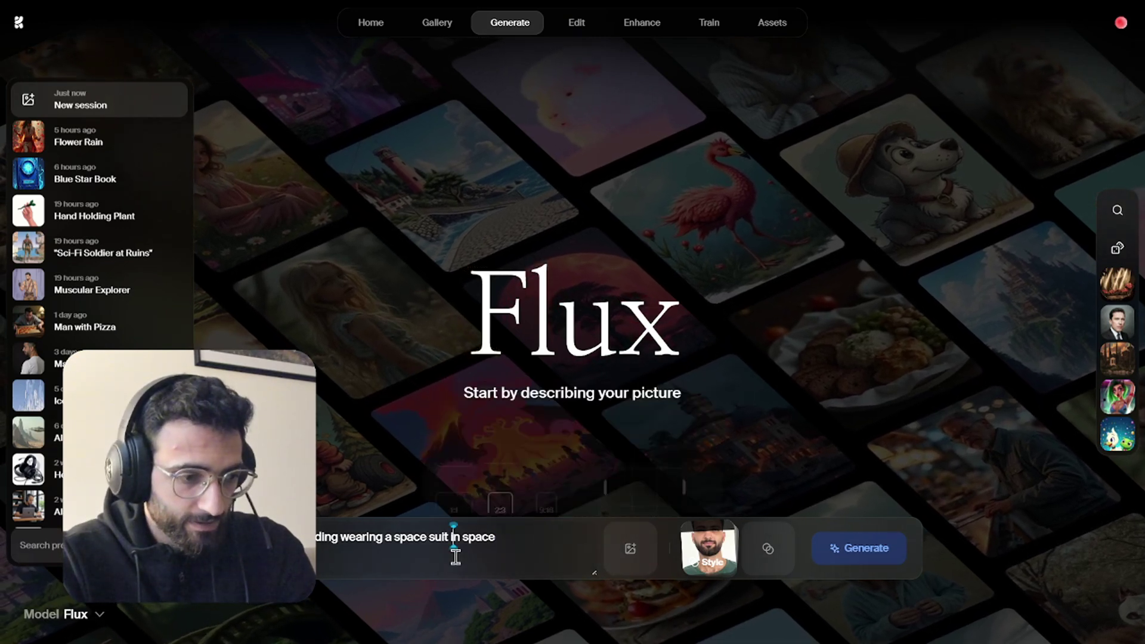
key(Return)
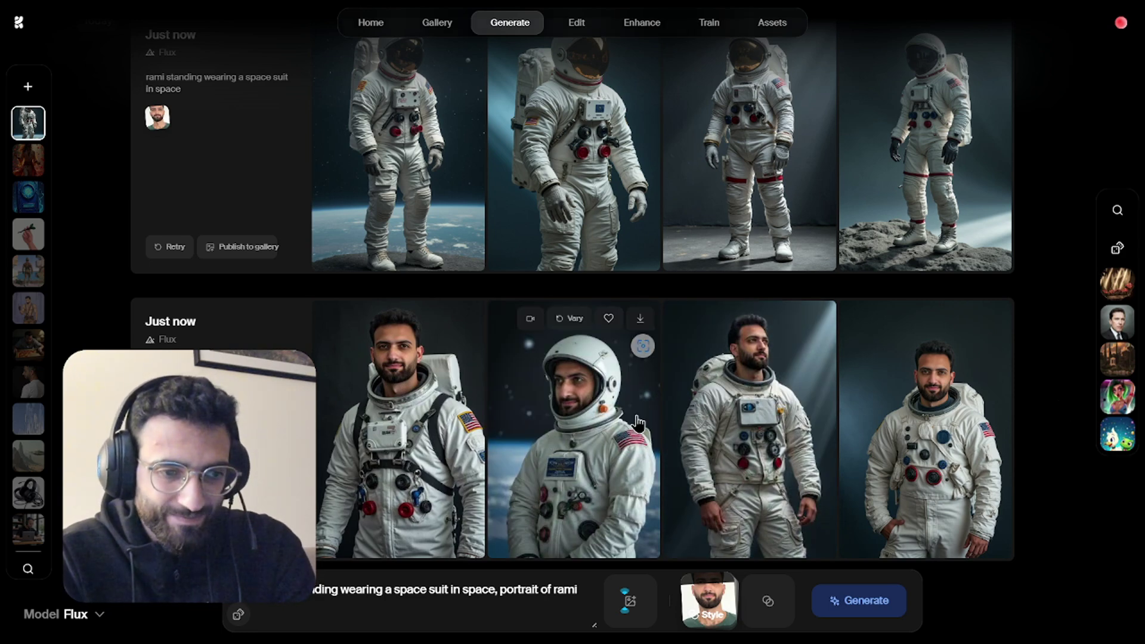
- View the generated space suit portraits full size one after another, starting with the third image of the newest set
click(739, 419)
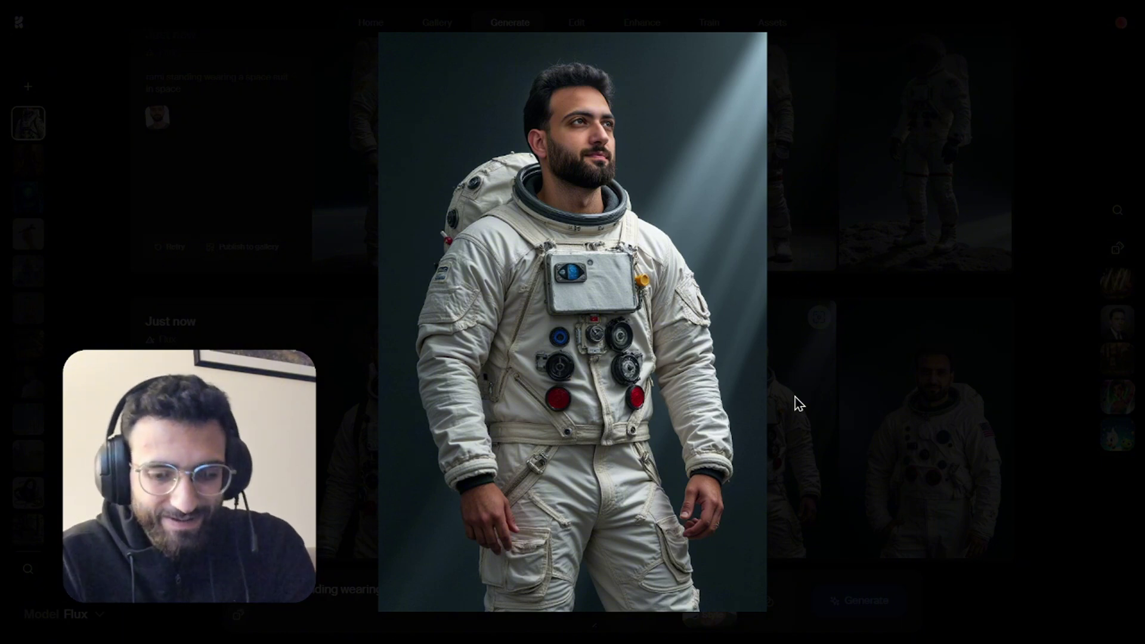
key(Right)
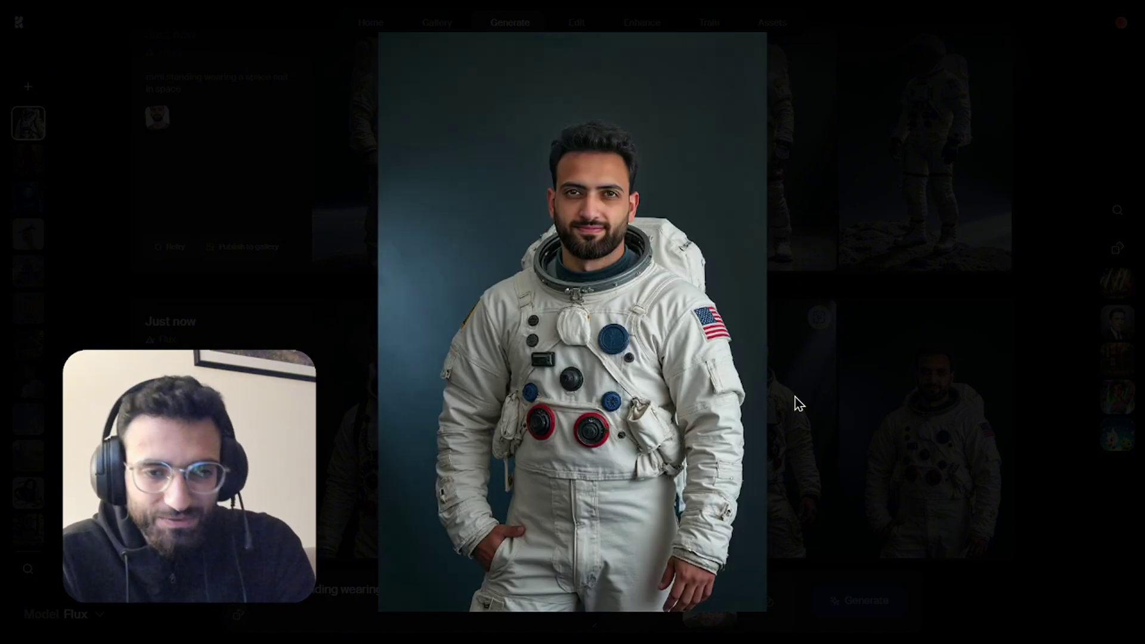
key(Right)
key(Right)
key(Right)
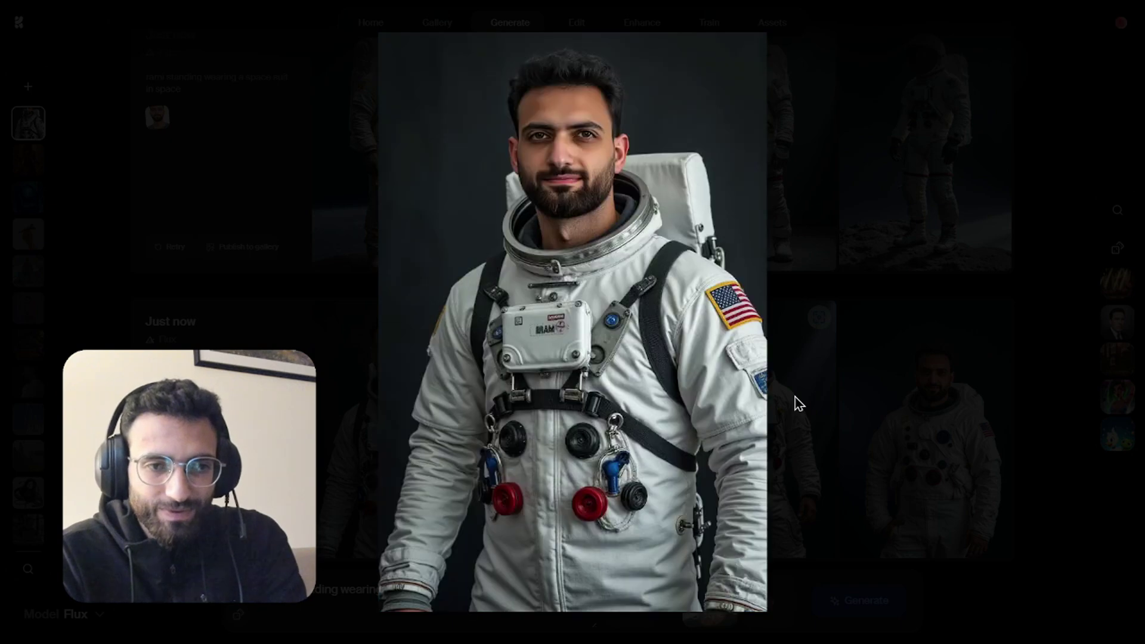
key(Escape)
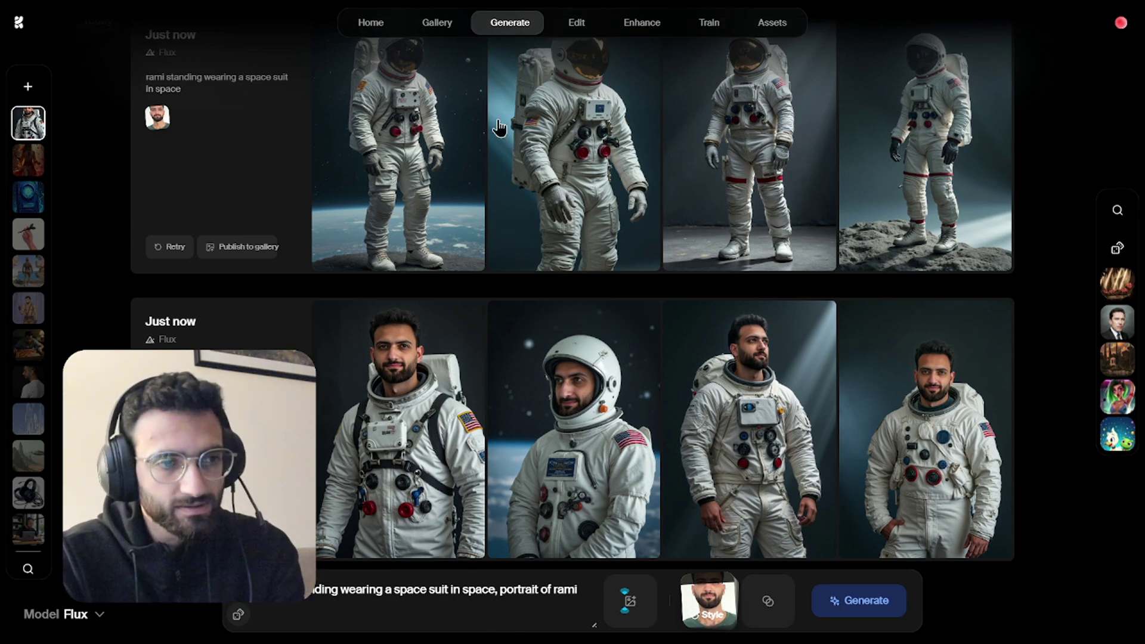
- Start a new Flux image session from the home page and add the trained character style of the bearded man in a green T-shirt
click(378, 28)
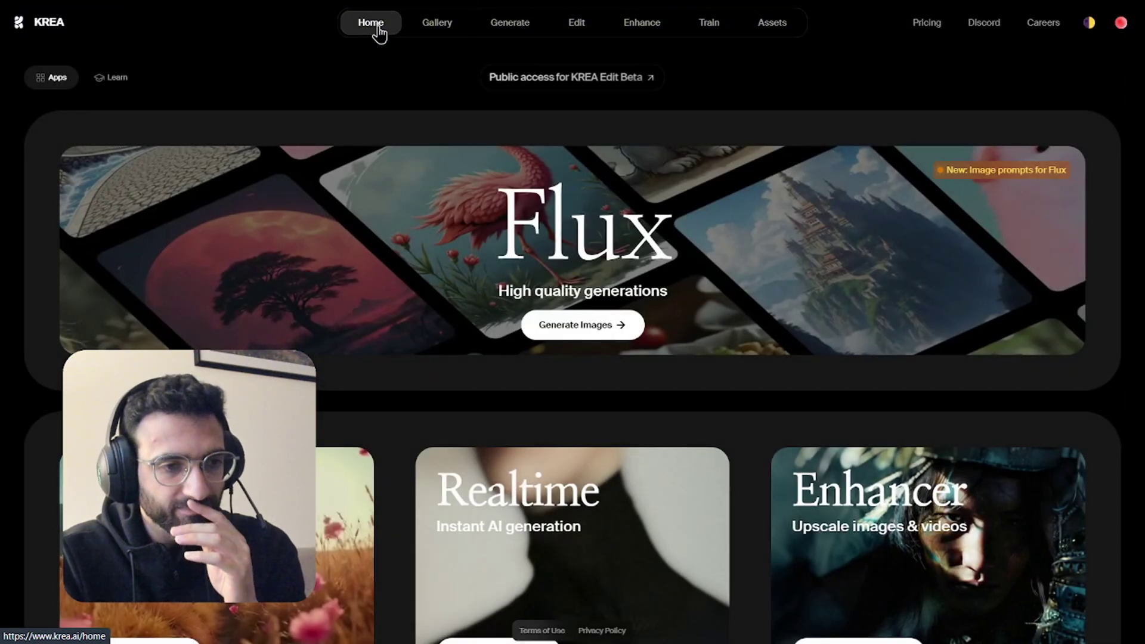
click(579, 327)
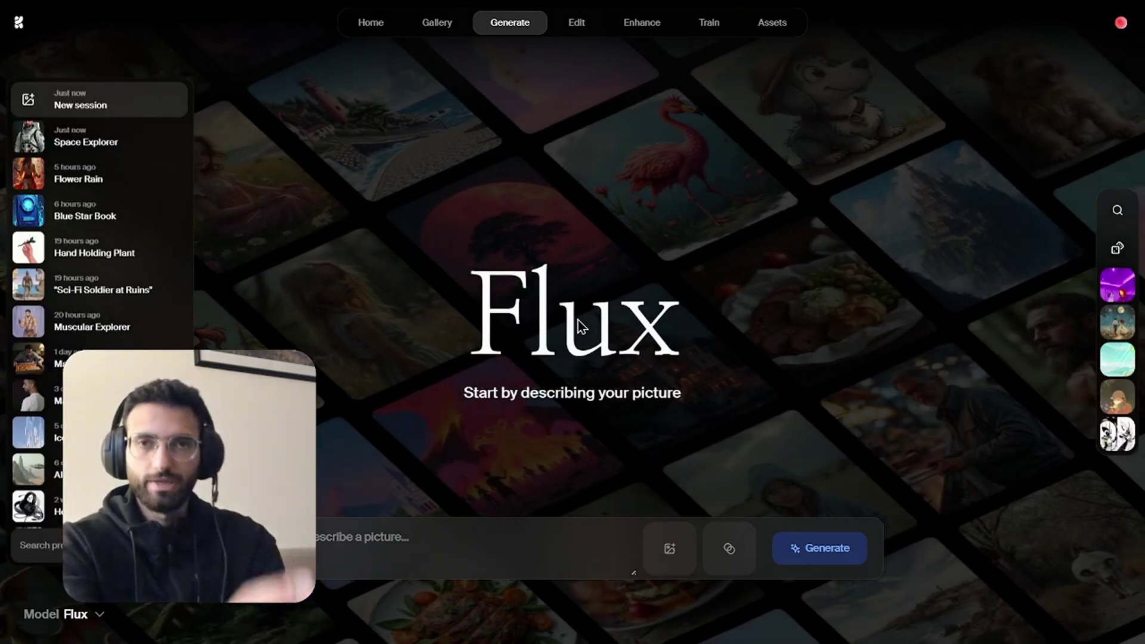
click(728, 547)
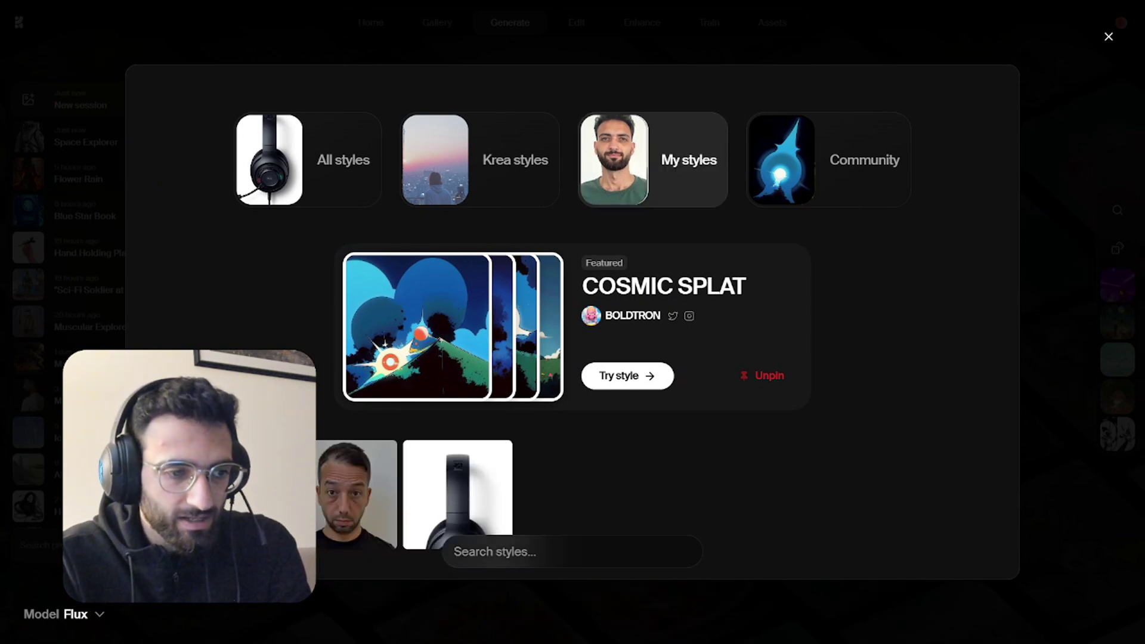
click(656, 160)
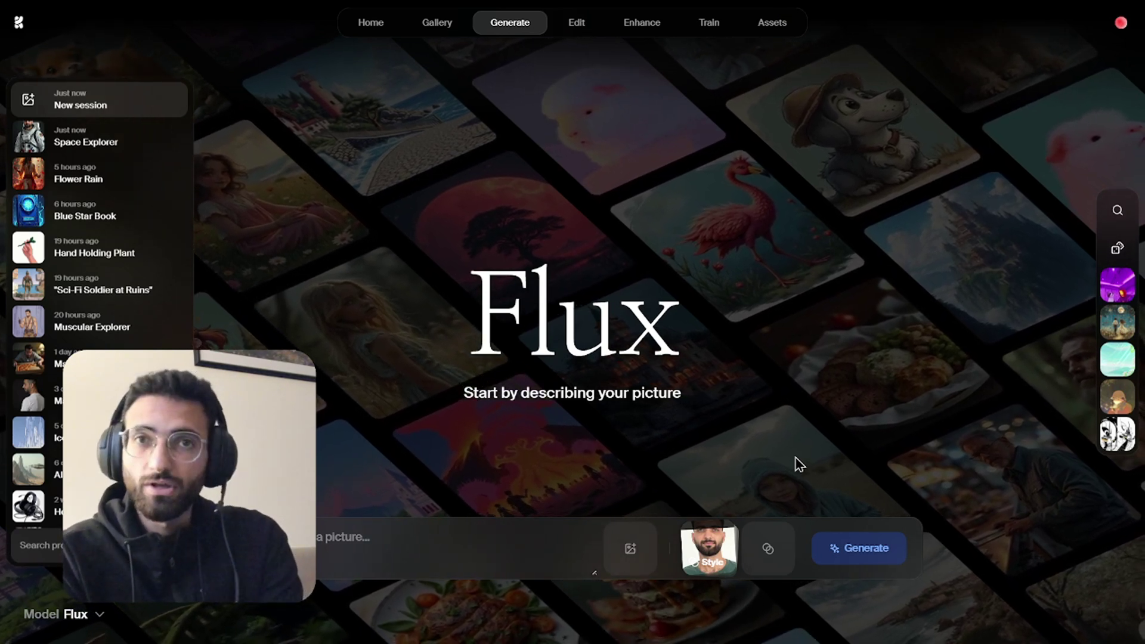
- Add the pinned fashion style showing a man in a brown suit as a second style alongside the character
click(768, 554)
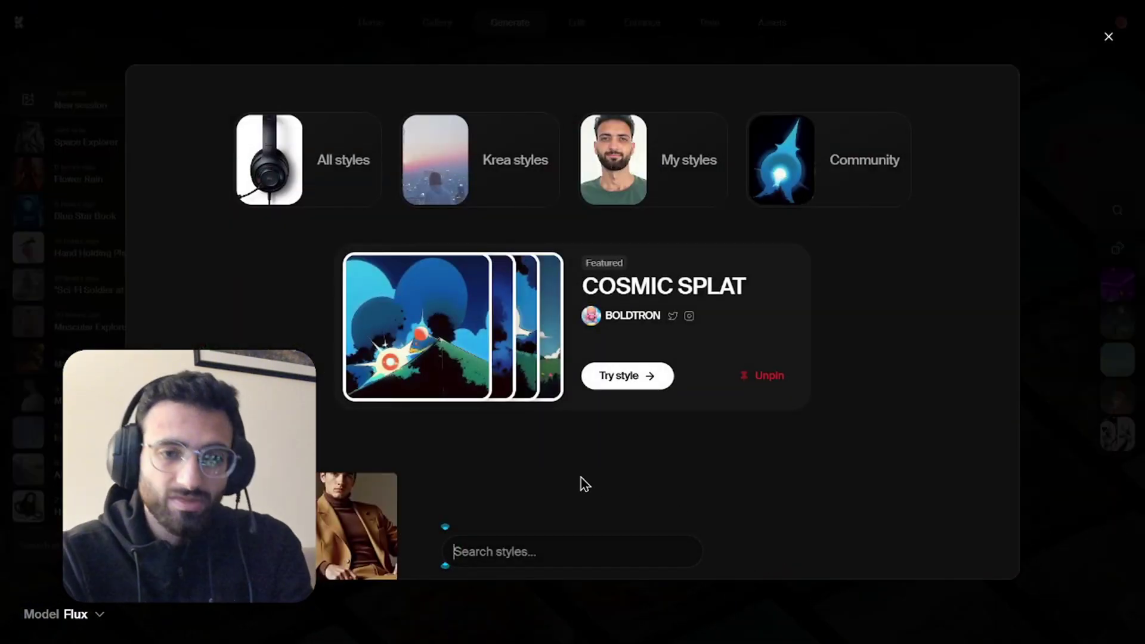
scroll(582, 483, down, 5)
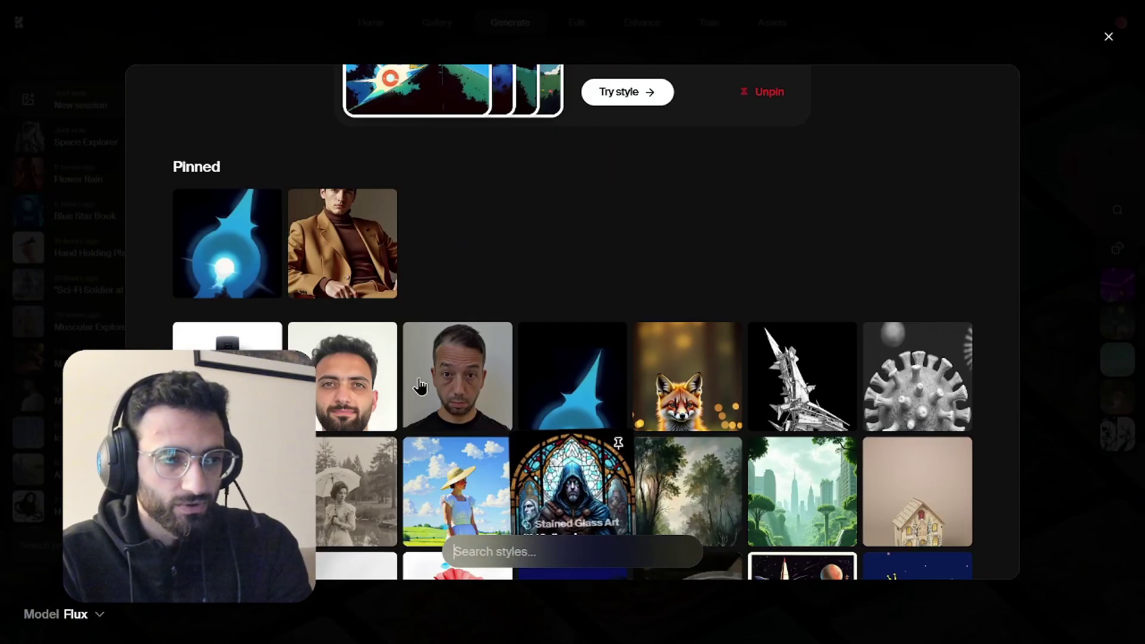
click(338, 234)
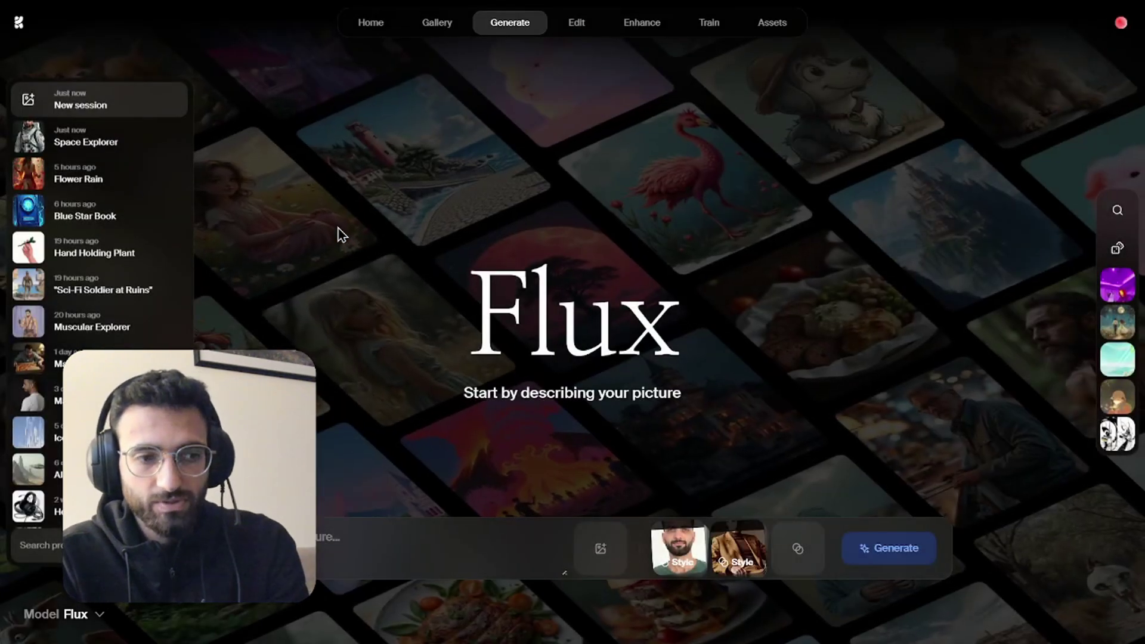
- Generate images from the prompt of the character's trigger word followed by "wearing sun glasses, polo tshirt in a studio"
click(406, 553)
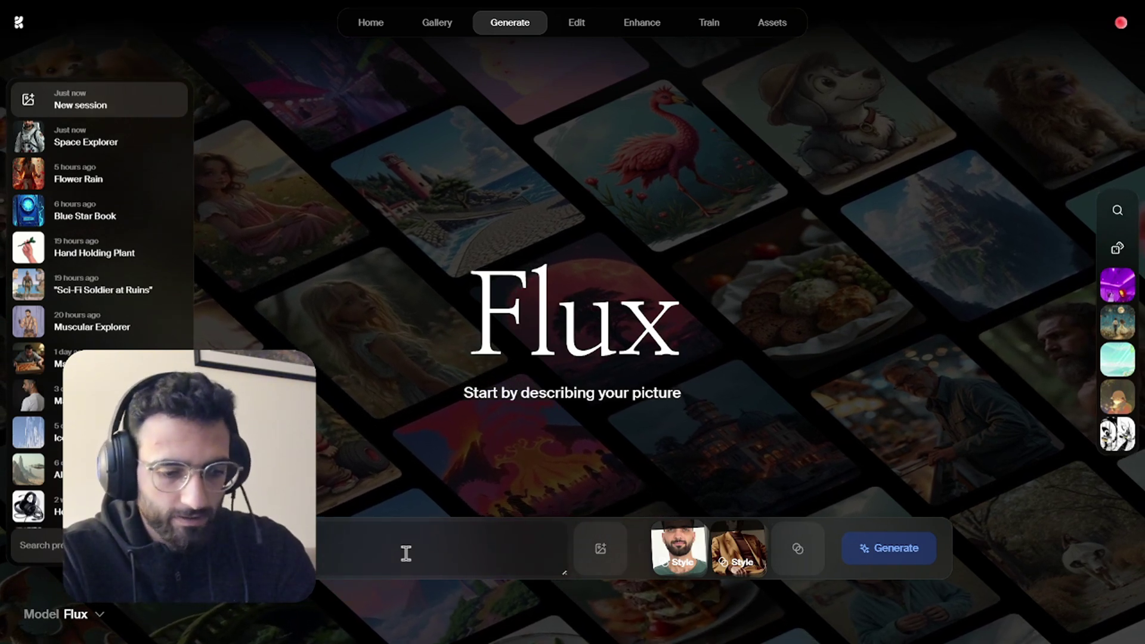
text(sun glasses)
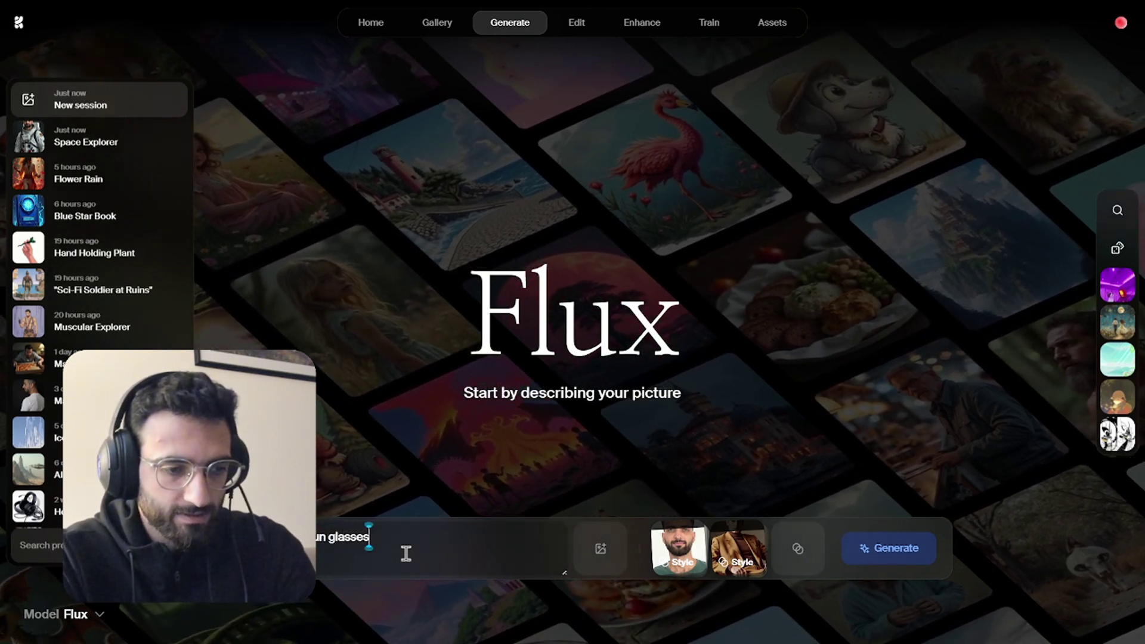
text(, polo)
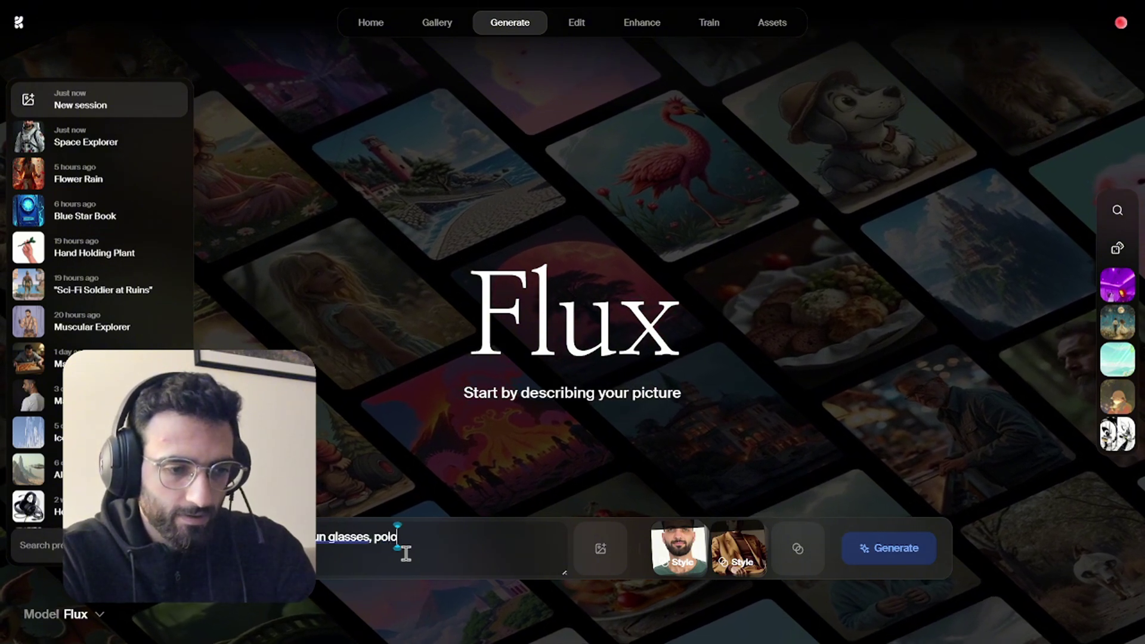
text( tshir)
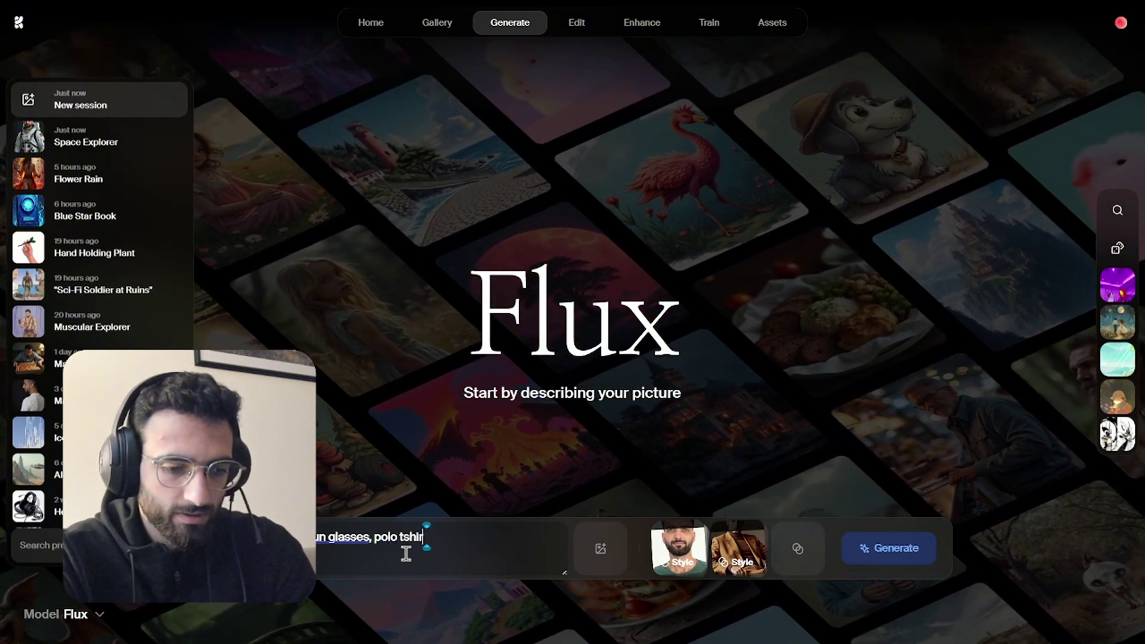
text(t in a studio)
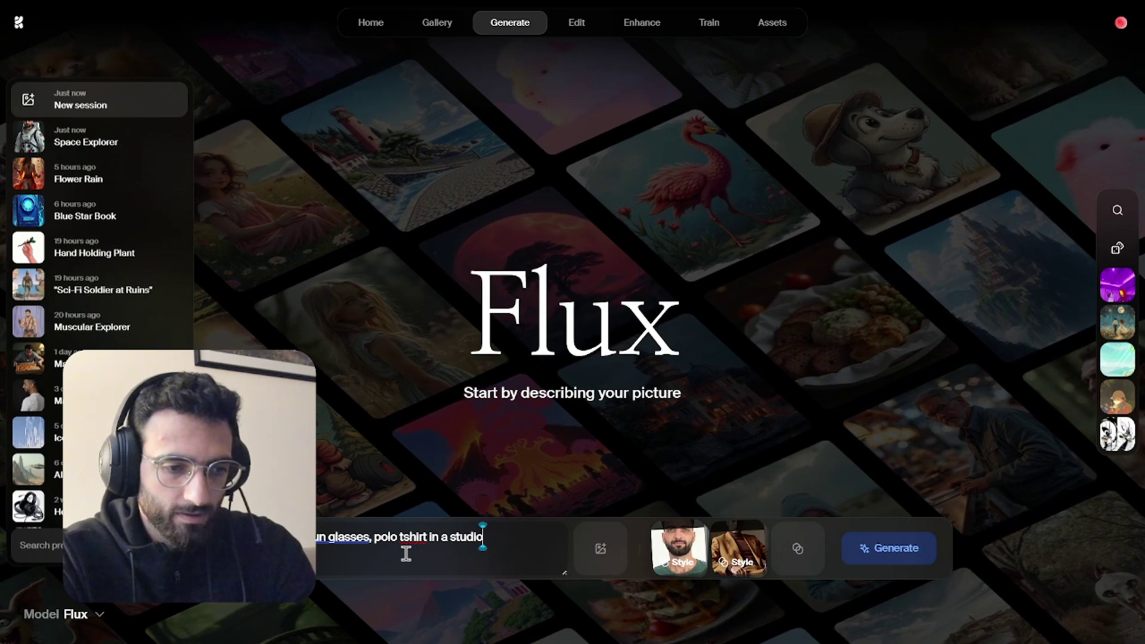
key(Return)
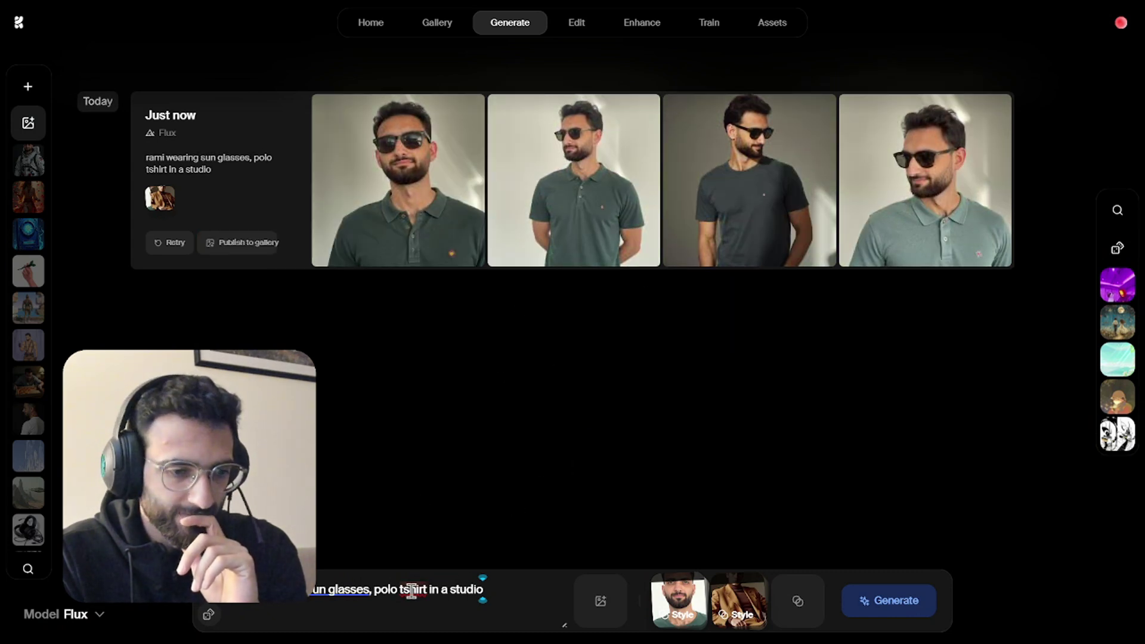
- Replace "polo tshirt" with "beige suit" in the prompt, set the aspect ratio to 2:3 and generate the images
key(BackSpace)
key(BackSpace)
key(BackSpace)
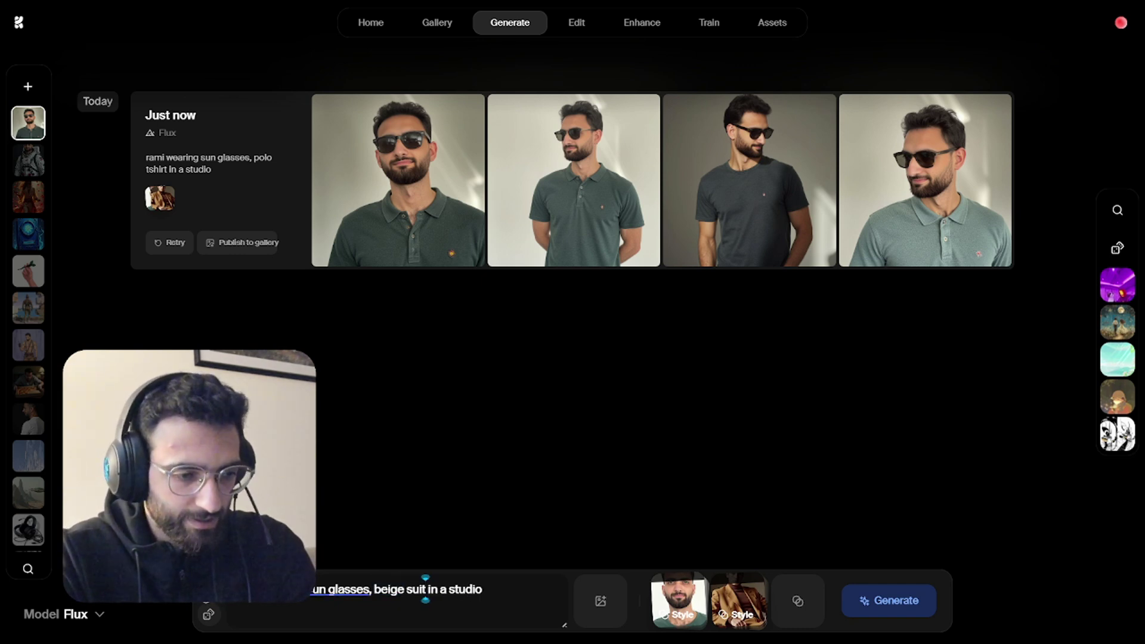
click(209, 614)
click(501, 523)
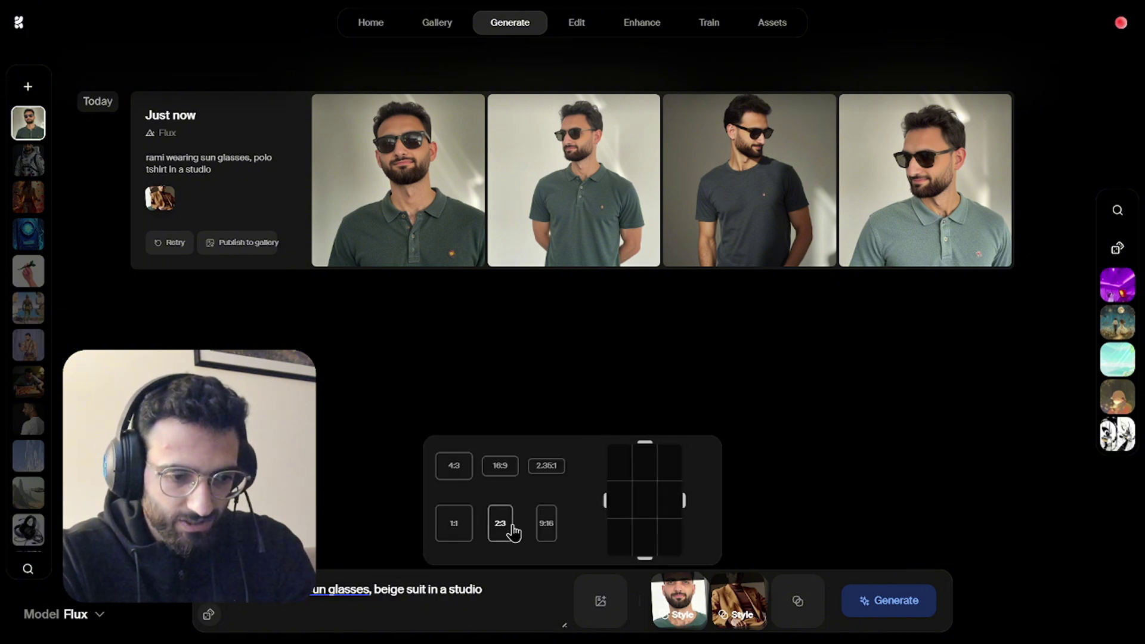
click(495, 590)
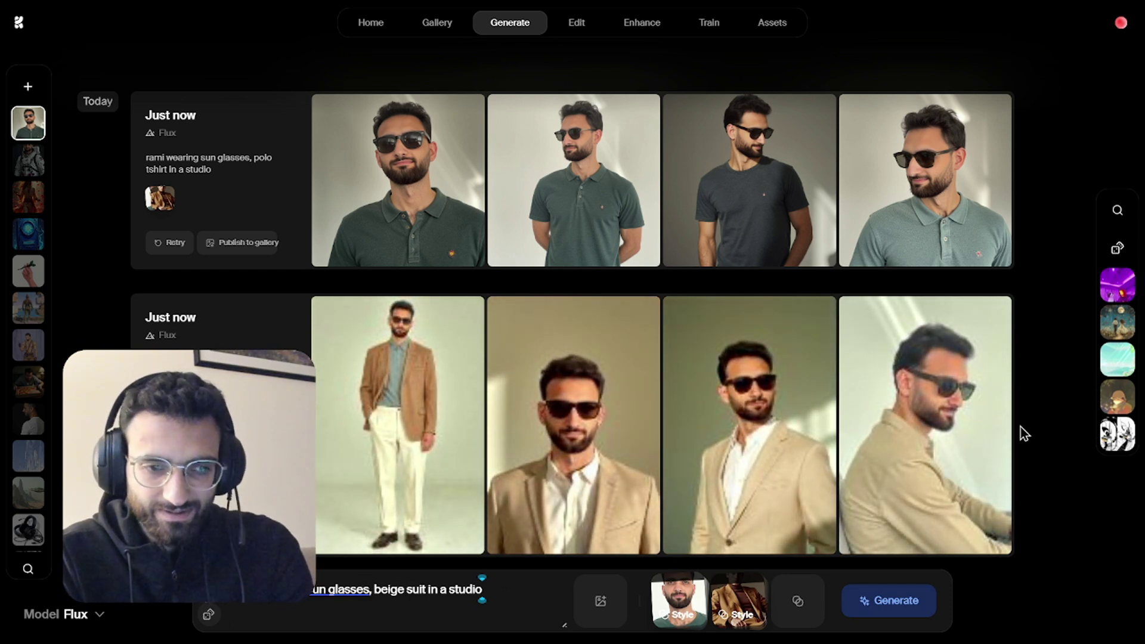
- View the four beige suit images full size one after another, starting with the full-length shot
click(391, 407)
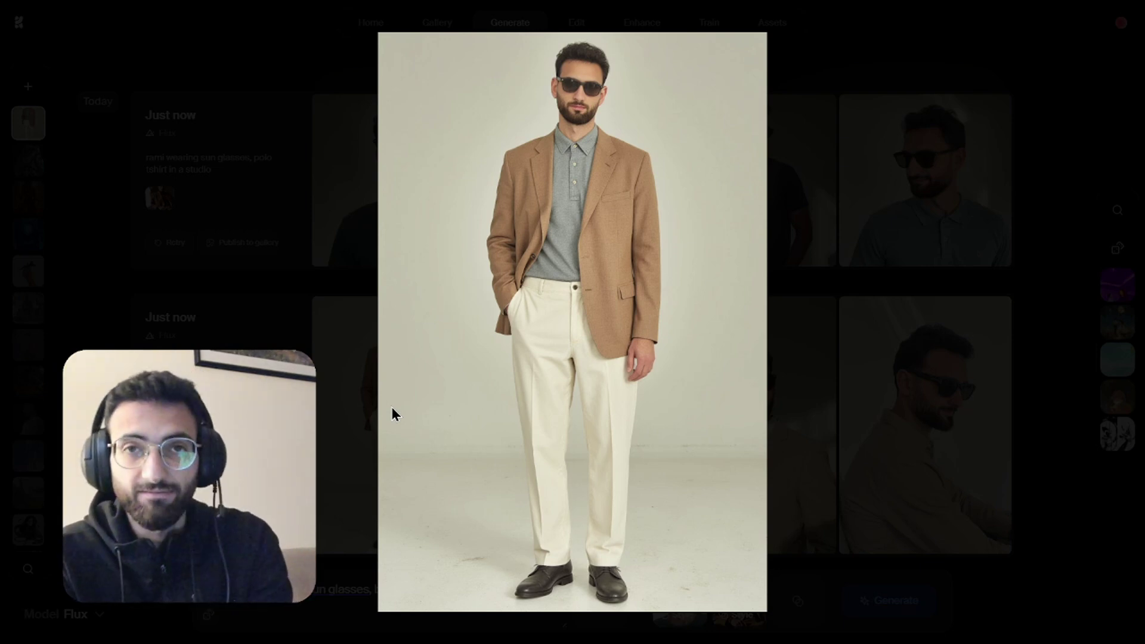
key(Right)
key(Right)
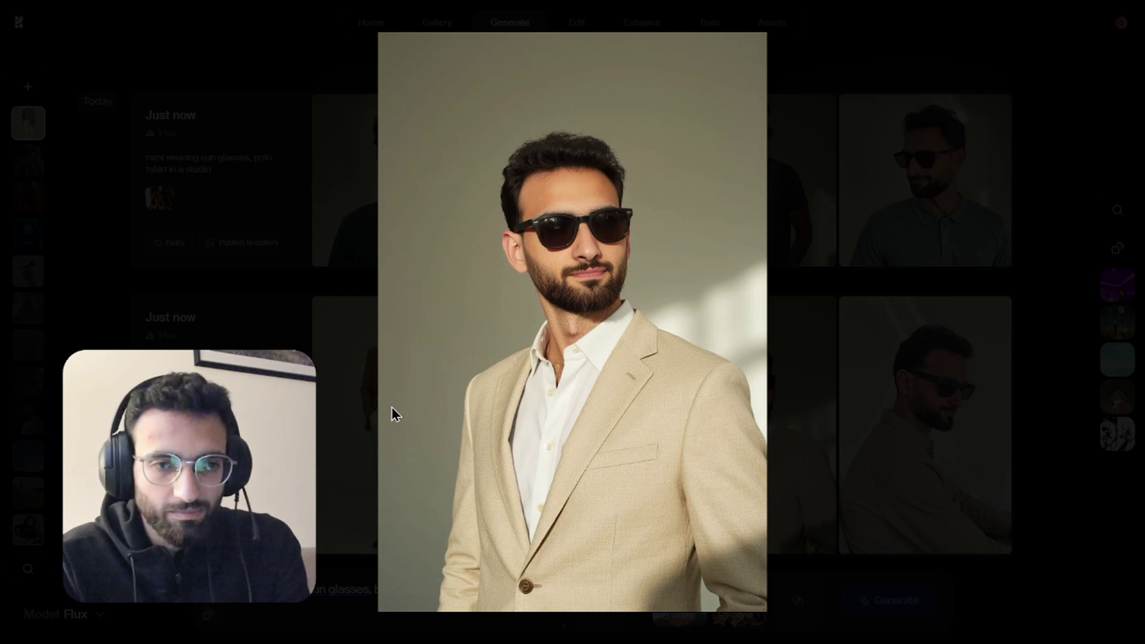
key(Right)
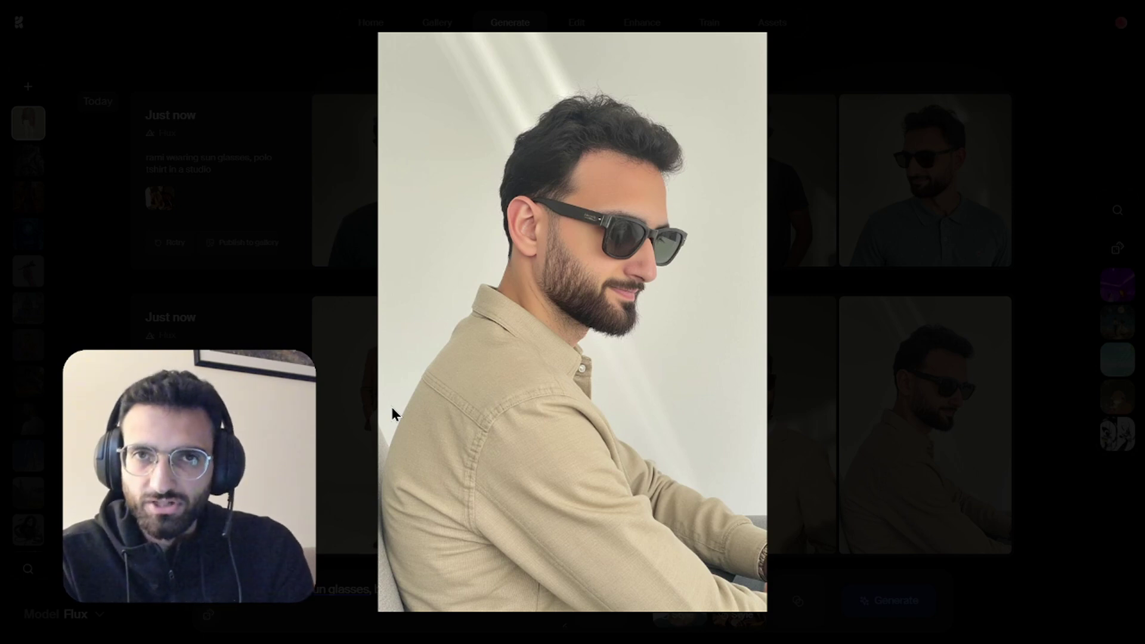
click(991, 316)
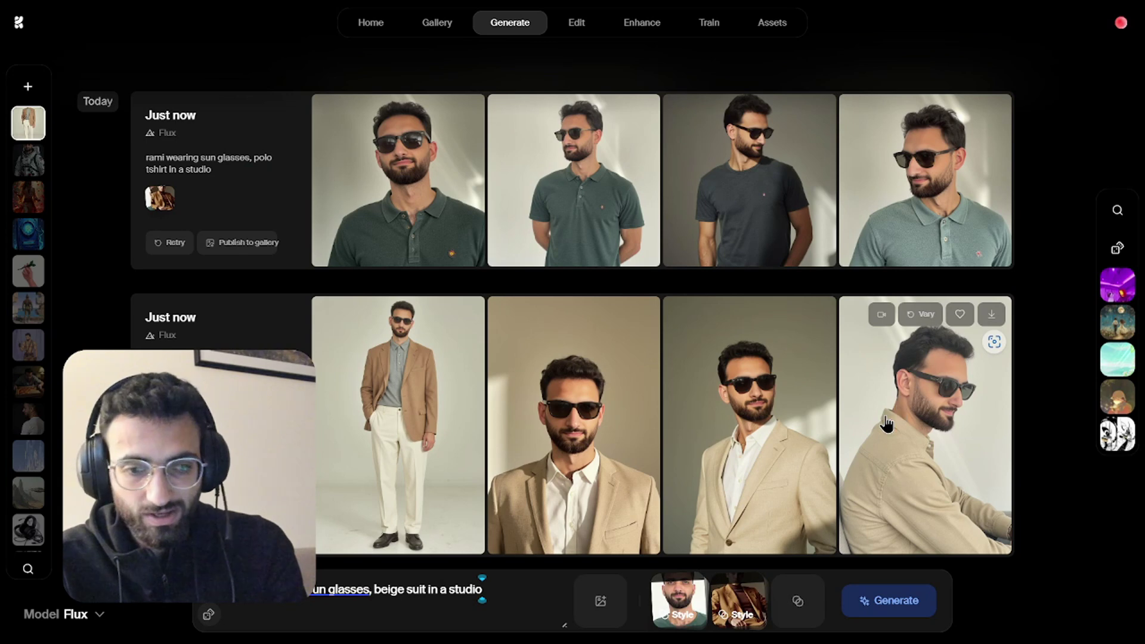
- Clear the whole beige suit prompt
key(ctrl+a)
key(BackSpace)
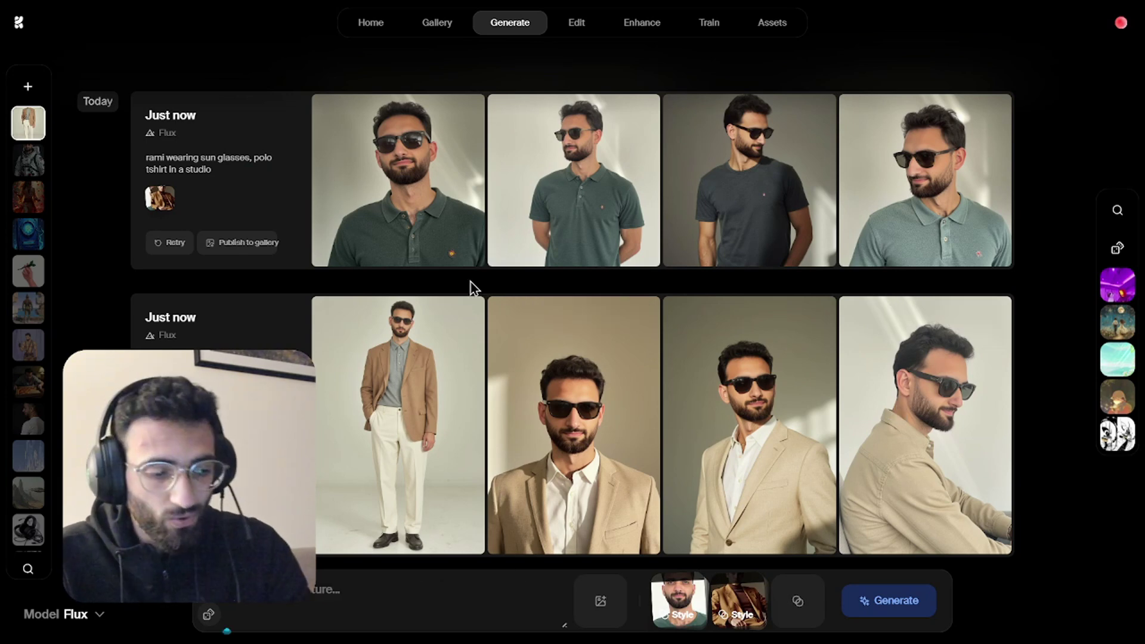